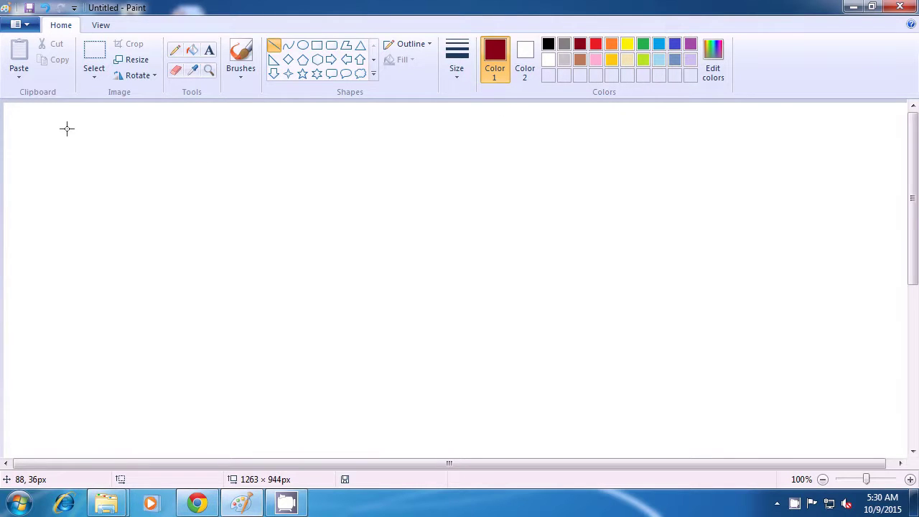
# Draw a dark red capital L from two straight lines near the canvas's upper-left corner
pyautogui.moveTo(67, 128); pyautogui.dragTo(66, 205)
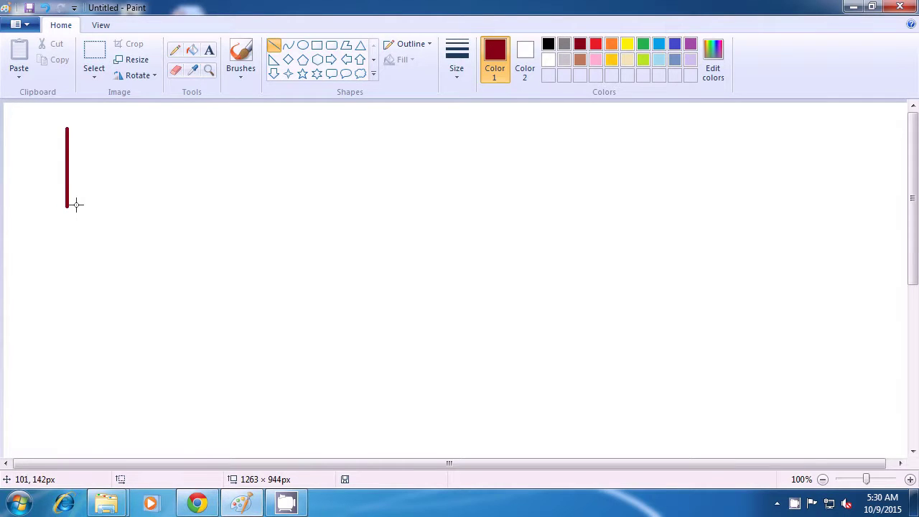
pyautogui.moveTo(67, 207); pyautogui.dragTo(120, 207)
pyautogui.click(142, 206)
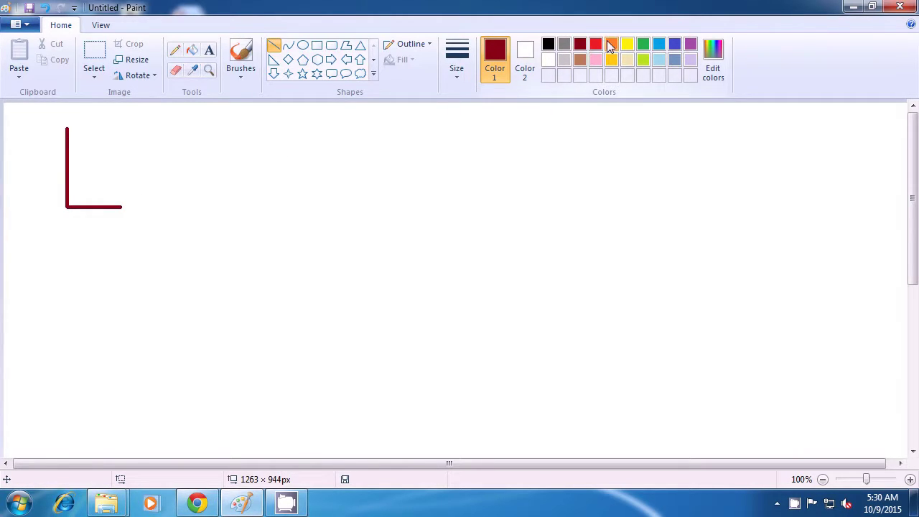
# Draw an orange capital F beside the L from straight lines, with a stem about 120 px tall and a middle arm about 50 px long
pyautogui.click(610, 44)
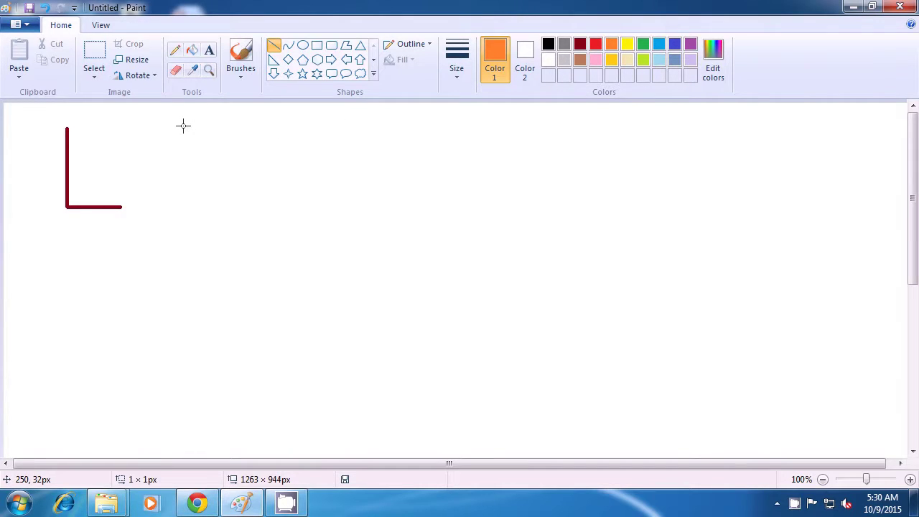
pyautogui.moveTo(183, 125); pyautogui.dragTo(183, 211)
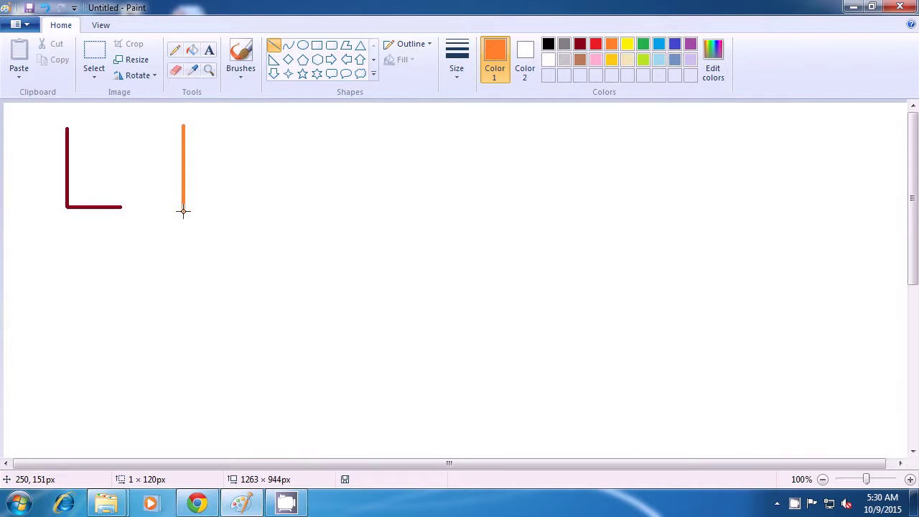
pyautogui.click(218, 205)
pyautogui.moveTo(183, 127); pyautogui.dragTo(220, 127)
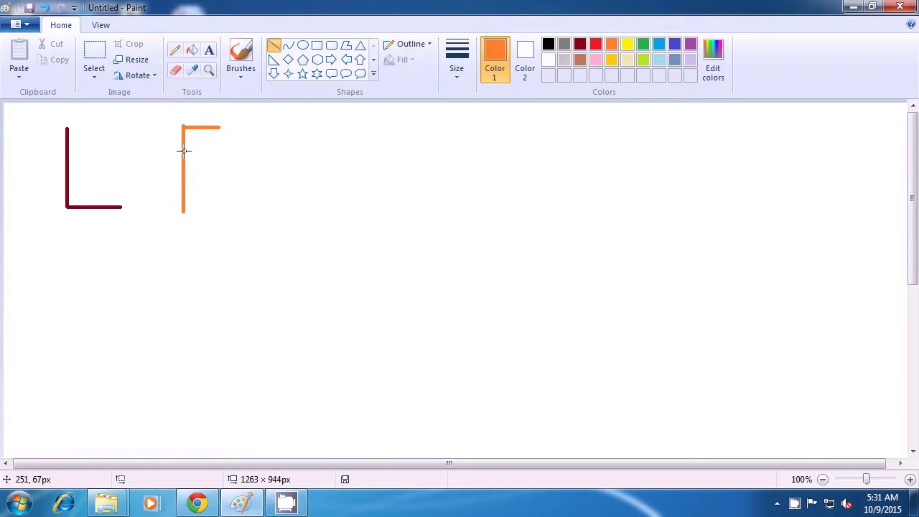
pyautogui.moveTo(184, 150); pyautogui.dragTo(219, 151)
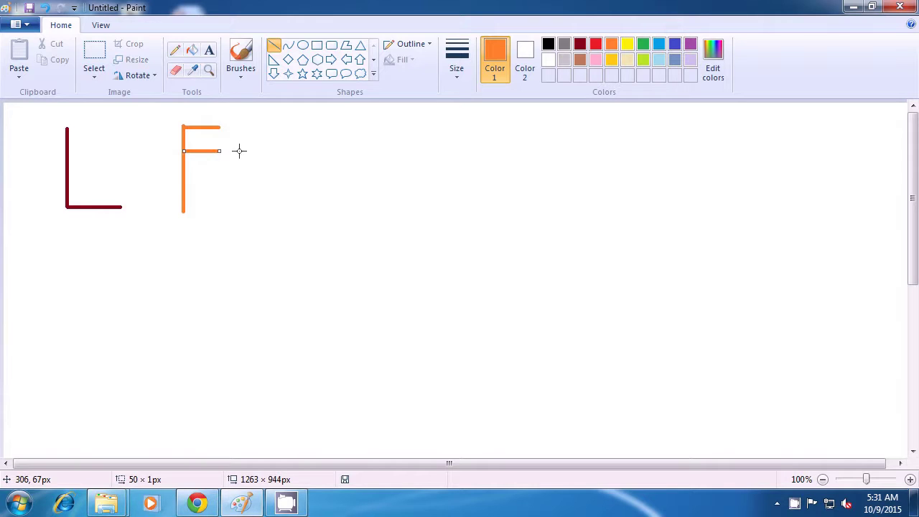
pyautogui.click(257, 150)
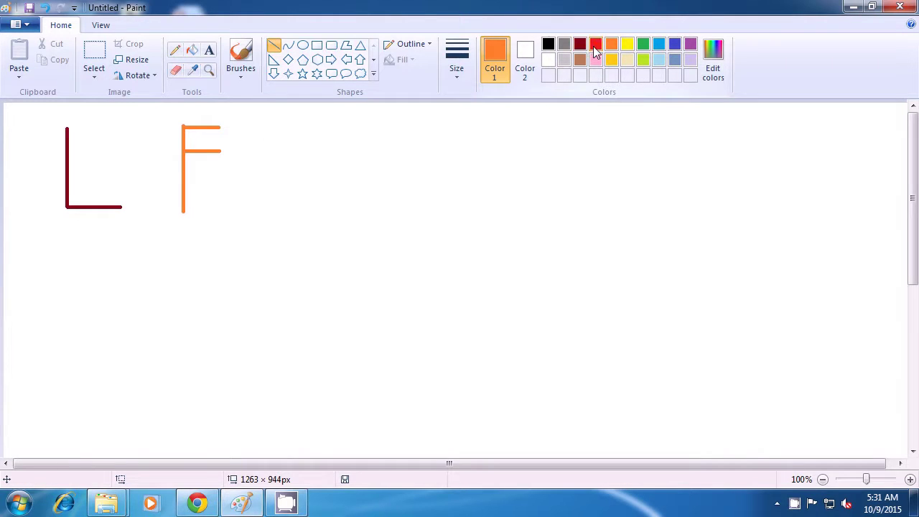
# Draw a red capital Y beside the F, with two slanted arms meeting a vertical stem
pyautogui.click(595, 49)
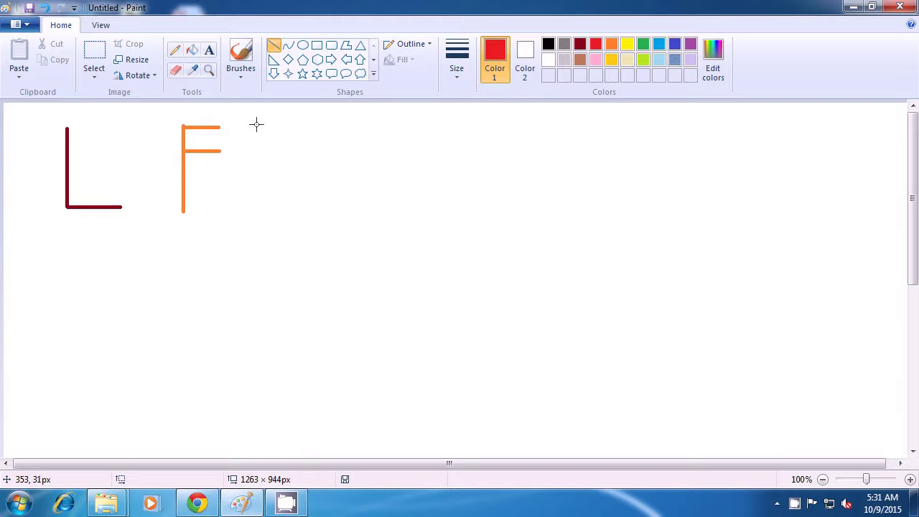
pyautogui.moveTo(267, 126); pyautogui.dragTo(288, 170)
pyautogui.click(331, 170)
pyautogui.moveTo(319, 123)
pyautogui.mouseDown()
pyautogui.moveTo(290, 170)
pyautogui.moveTo(289, 222)
pyautogui.mouseUp()
pyautogui.click(337, 166)
pyautogui.click(337, 212)
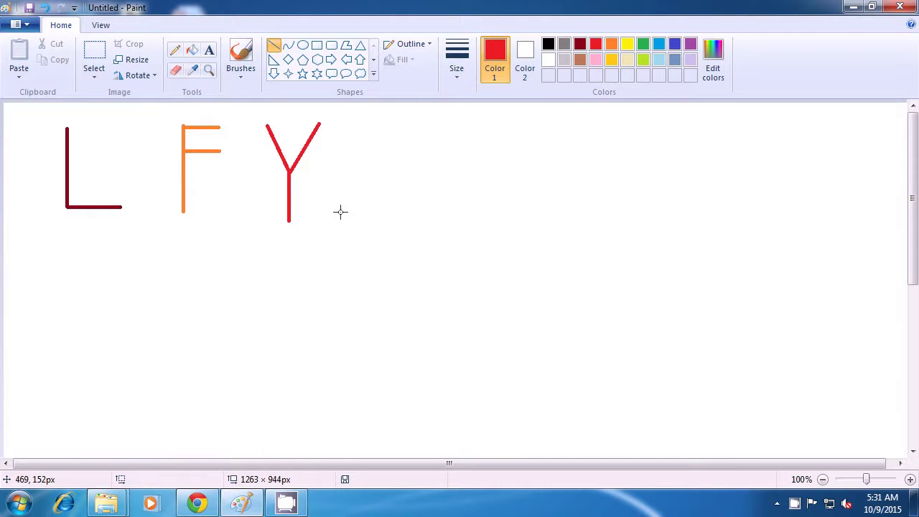
# Draw a turquoise capital E beside the Y, with a stem about 123 px tall and bottom, middle and top arms about 76, 63 and 59 px
pyautogui.click(661, 46)
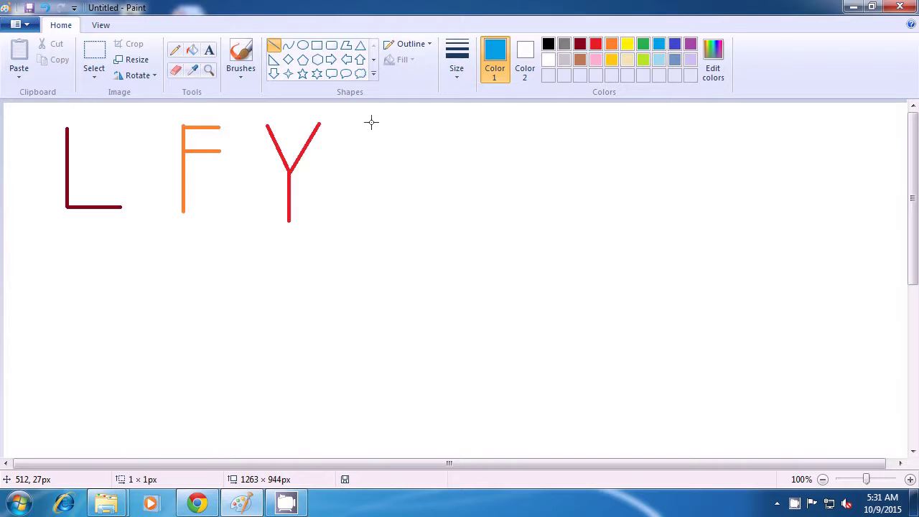
pyautogui.moveTo(371, 122); pyautogui.dragTo(371, 209)
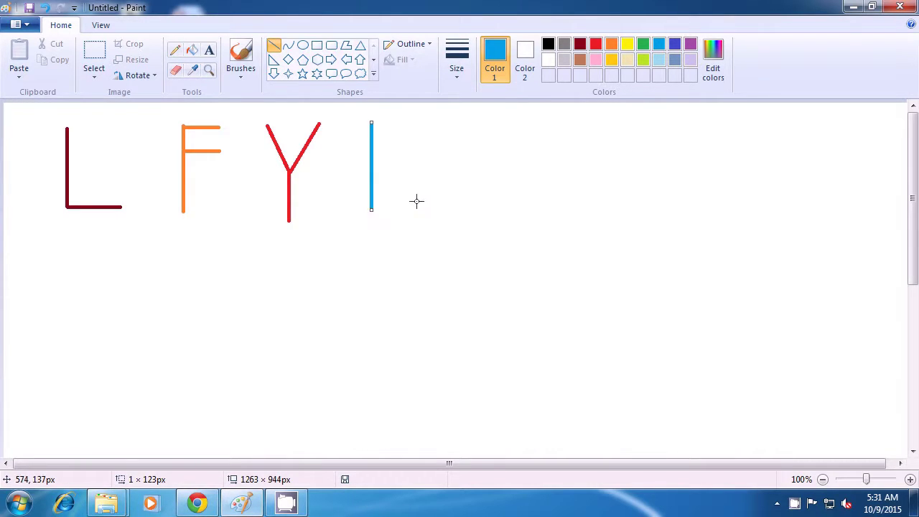
pyautogui.click(417, 199)
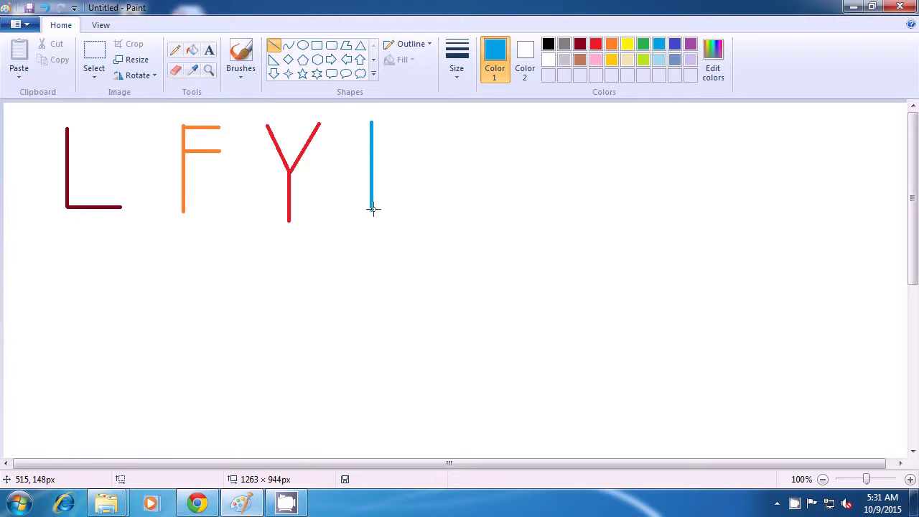
pyautogui.moveTo(371, 209); pyautogui.dragTo(424, 209)
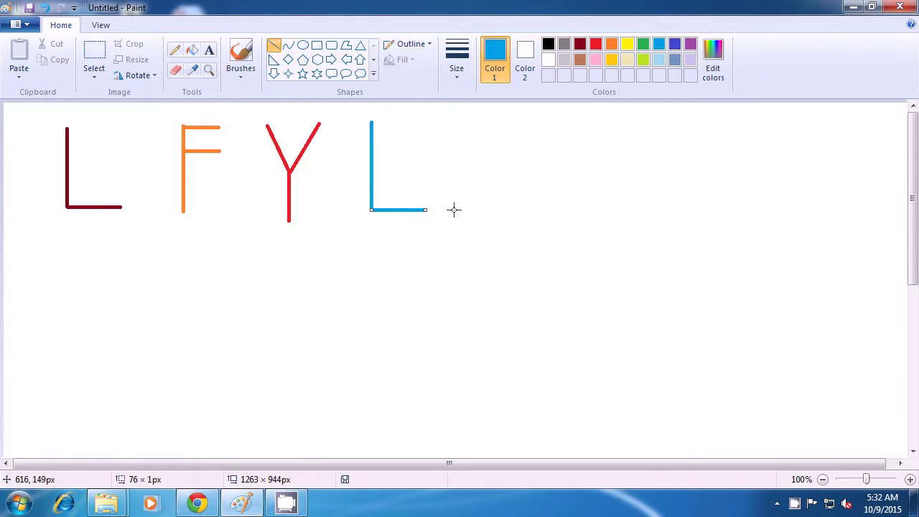
pyautogui.click(416, 181)
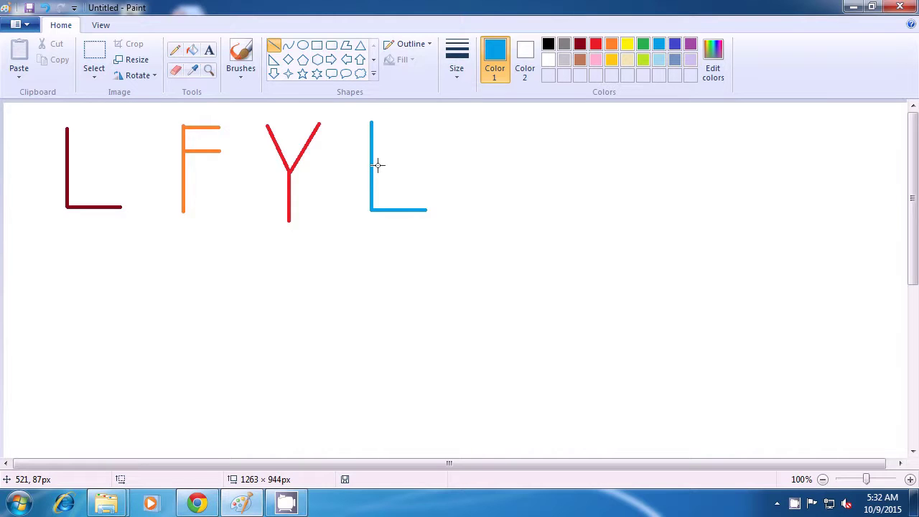
pyautogui.moveTo(371, 166); pyautogui.dragTo(417, 167)
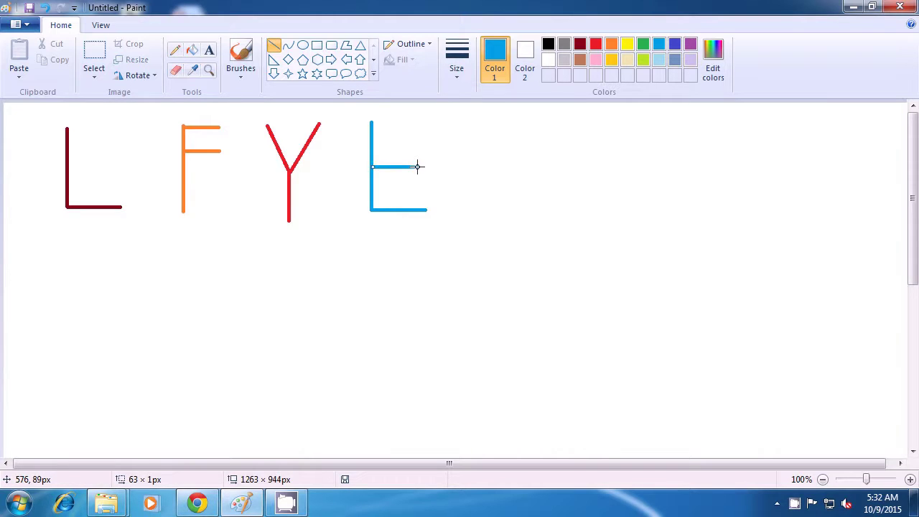
pyautogui.click(466, 170)
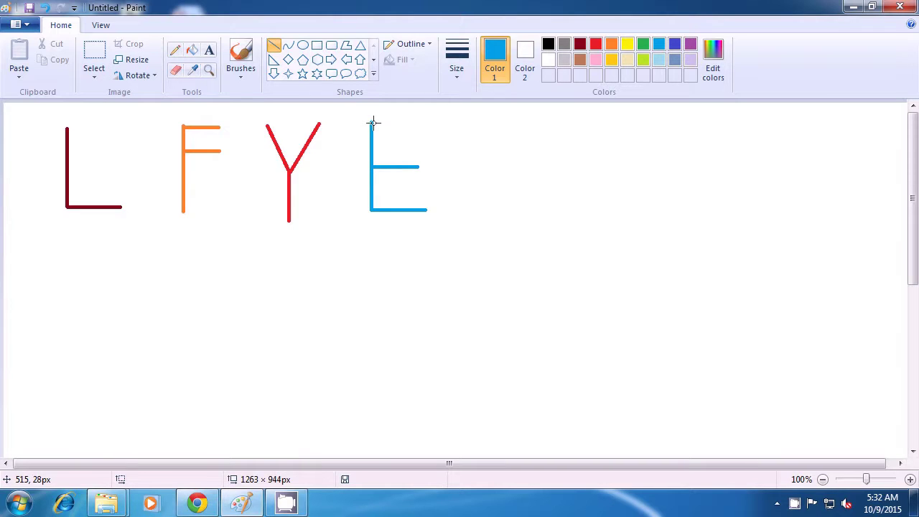
pyautogui.moveTo(371, 123); pyautogui.dragTo(414, 123)
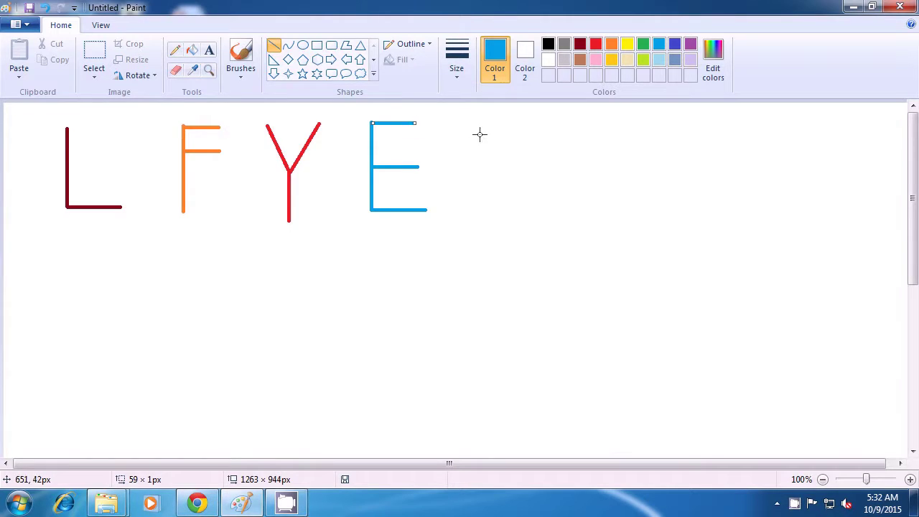
pyautogui.click(484, 136)
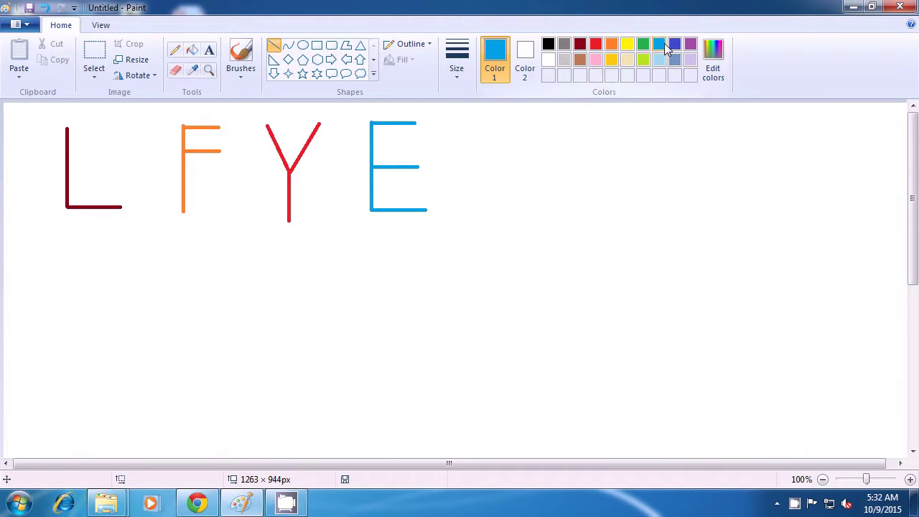
# Draw an indigo capital H beside the E, with a crossbar about 65 px wide and a right stem about 140 px tall
pyautogui.click(674, 45)
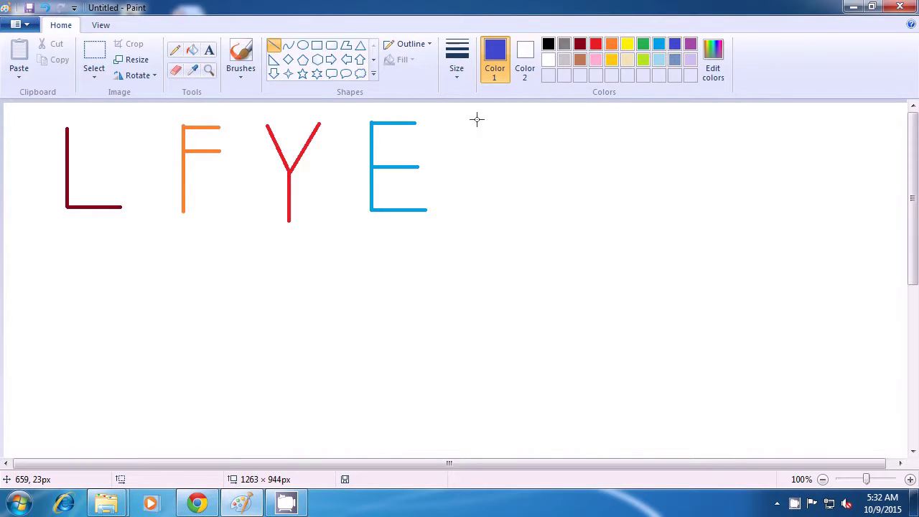
pyautogui.moveTo(480, 115); pyautogui.dragTo(480, 211)
pyautogui.click(509, 203)
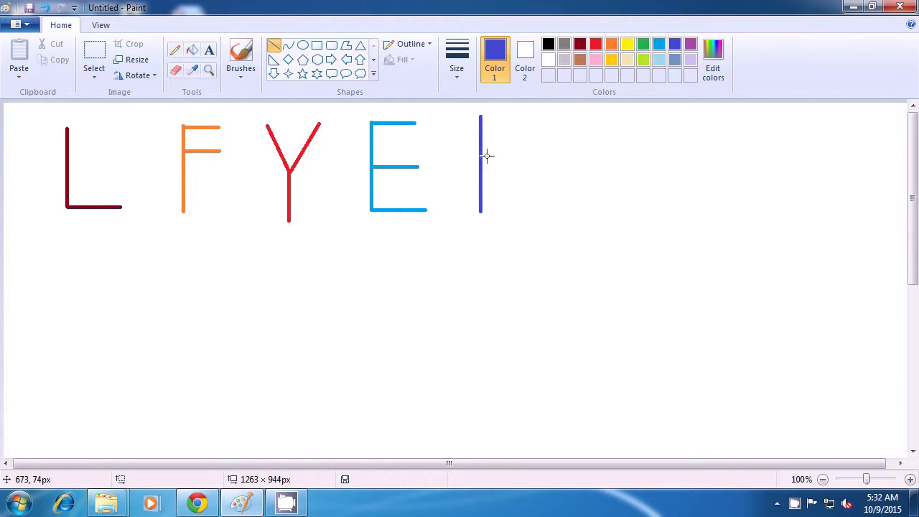
pyautogui.moveTo(480, 157); pyautogui.dragTo(528, 156)
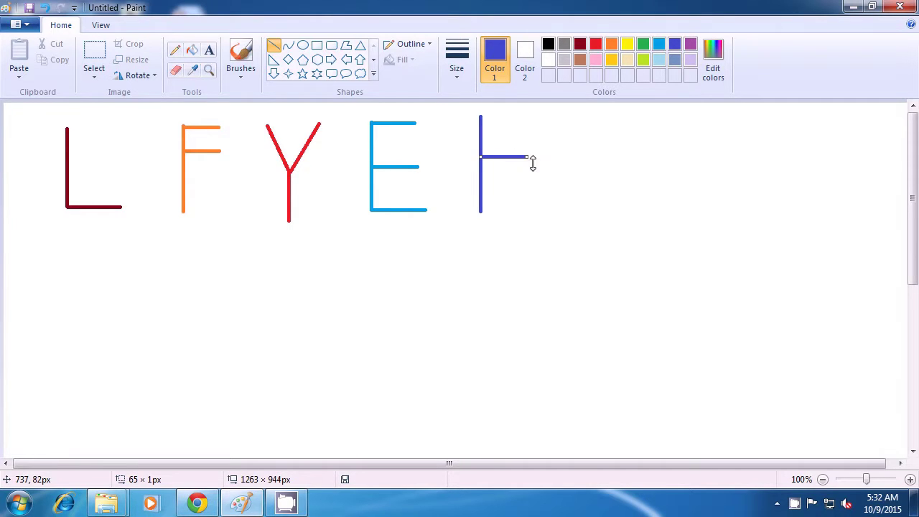
pyautogui.click(534, 120)
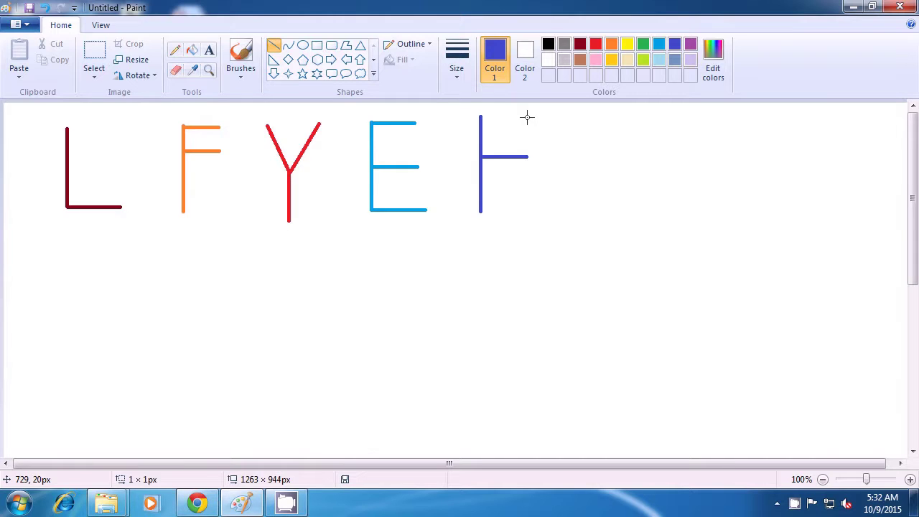
pyautogui.moveTo(527, 117); pyautogui.dragTo(527, 216)
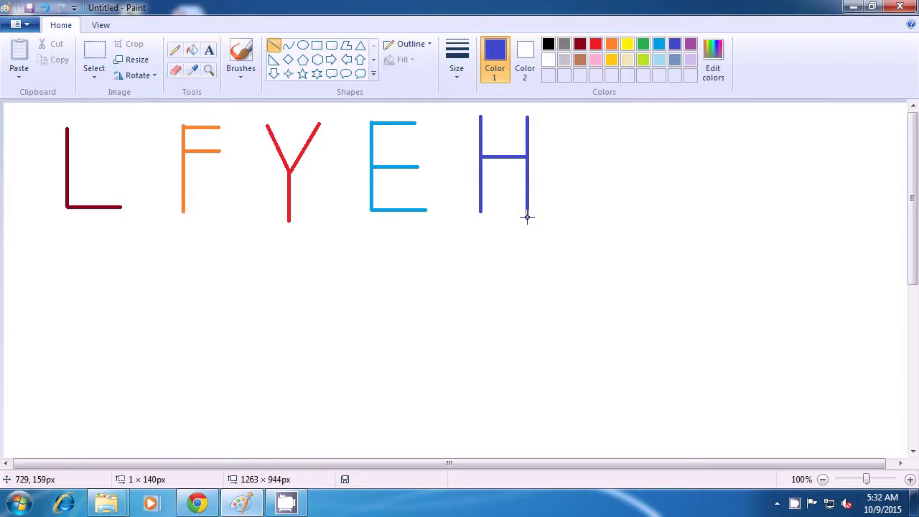
pyautogui.click(579, 219)
# Draw a lavender capital I with serif bars beside the H, with a stem about 103 px tall and a bottom bar about 96 px wide
pyautogui.click(691, 60)
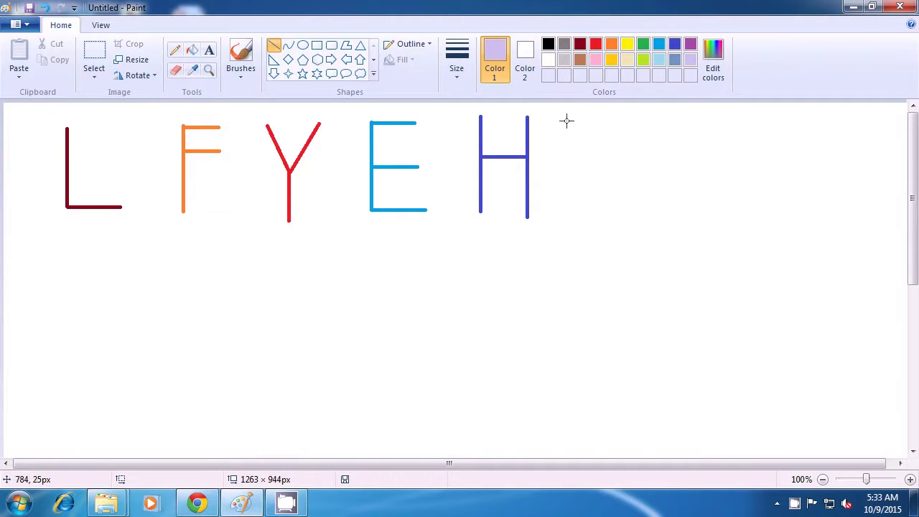
pyautogui.moveTo(564, 121); pyautogui.dragTo(636, 120)
pyautogui.click(650, 149)
pyautogui.moveTo(600, 122); pyautogui.dragTo(599, 195)
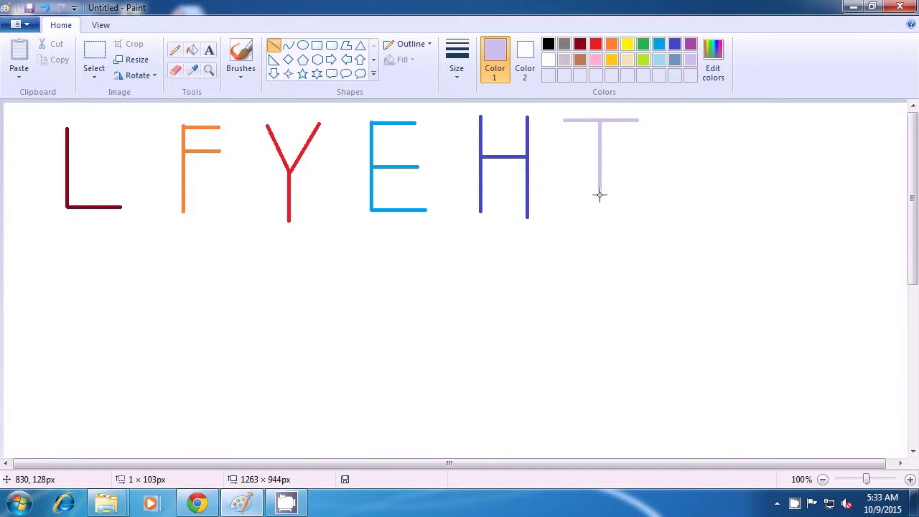
pyautogui.click(634, 195)
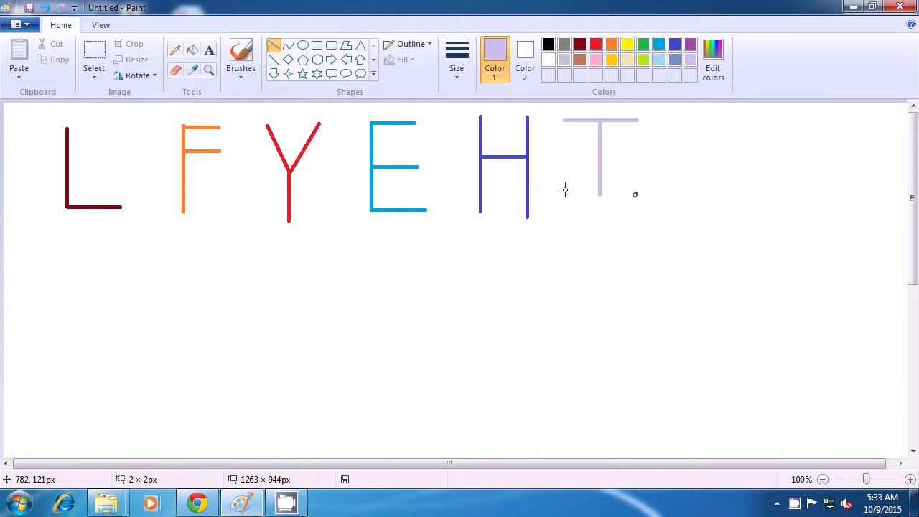
pyautogui.hotkey('ctrl', 'z')
pyautogui.moveTo(567, 194); pyautogui.dragTo(636, 194)
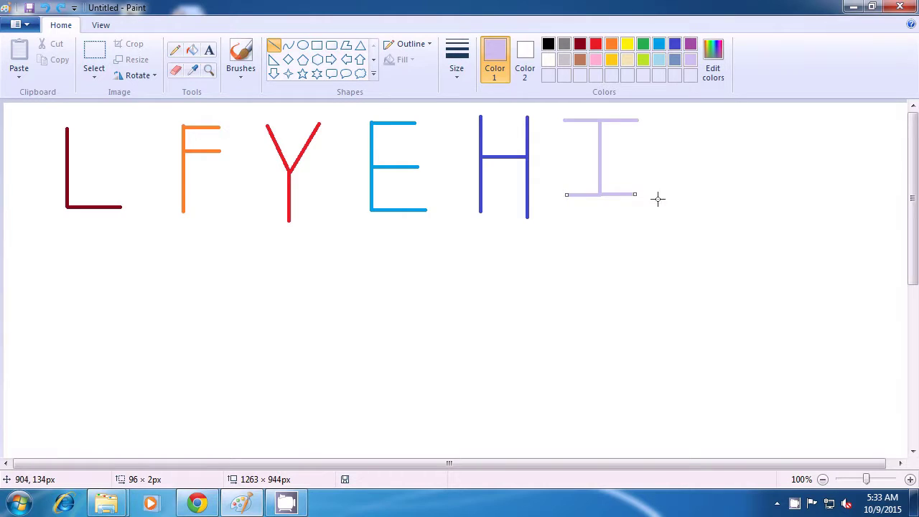
pyautogui.click(698, 203)
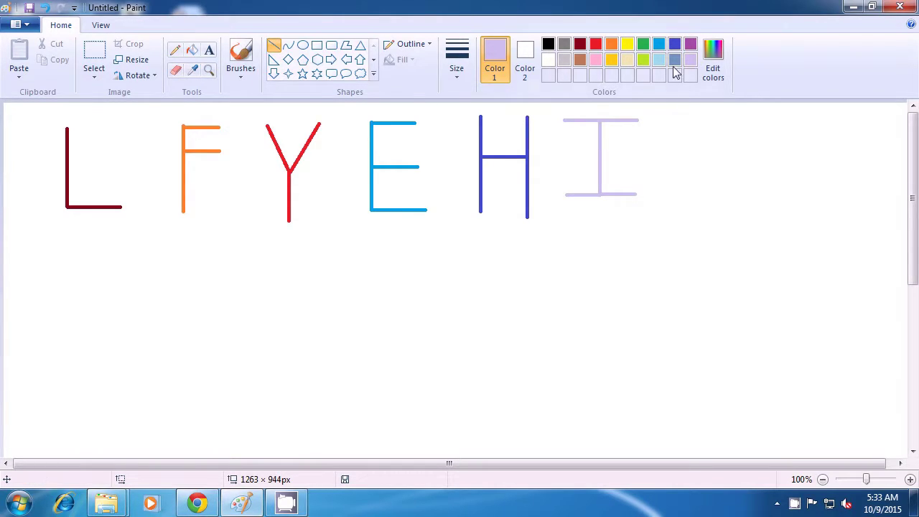
# Draw a blue-gray capital X beside the I from two crossing diagonals, the rising one spanning about 80 × 116 px
pyautogui.click(674, 61)
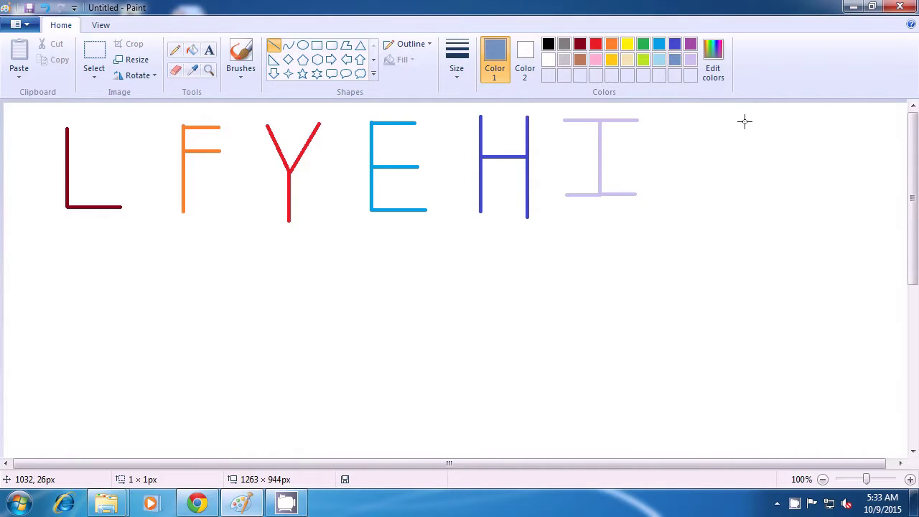
pyautogui.moveTo(744, 122); pyautogui.dragTo(687, 204)
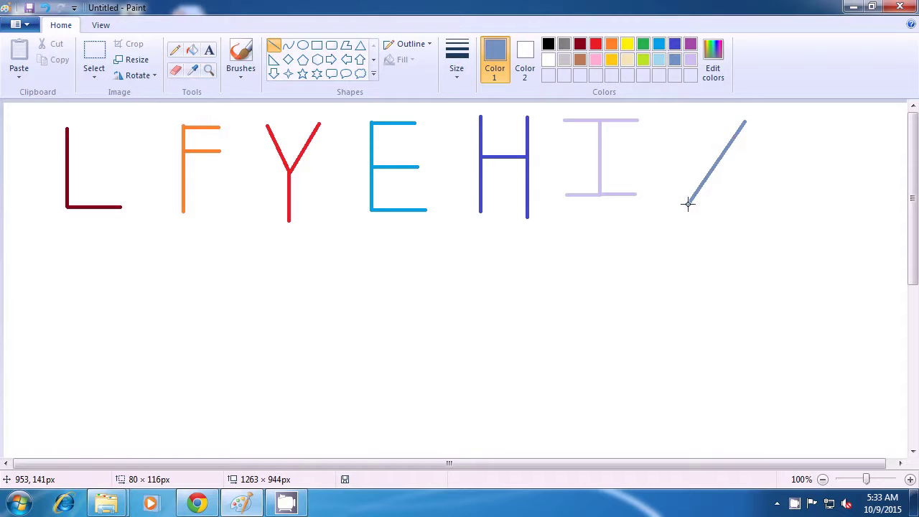
pyautogui.click(766, 204)
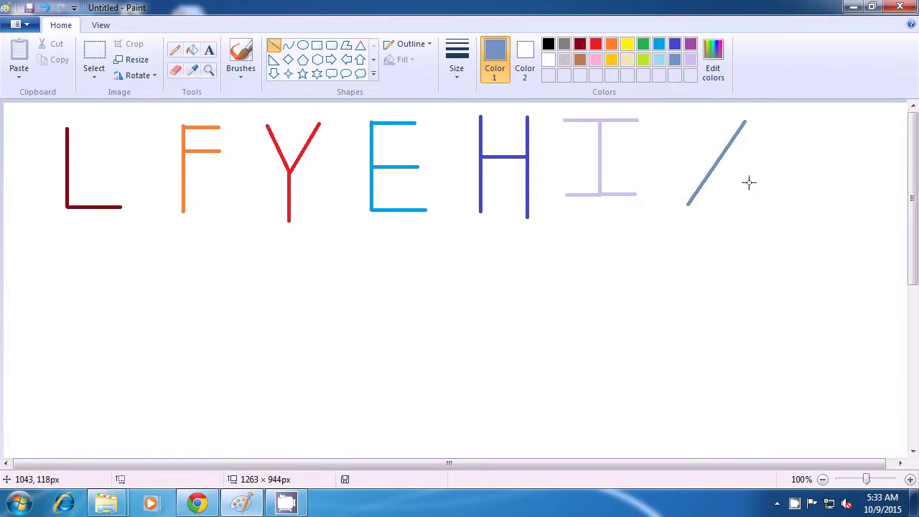
pyautogui.moveTo(677, 117)
pyautogui.mouseDown()
pyautogui.moveTo(736, 165)
pyautogui.moveTo(768, 207)
pyautogui.mouseUp()
pyautogui.click(732, 233)
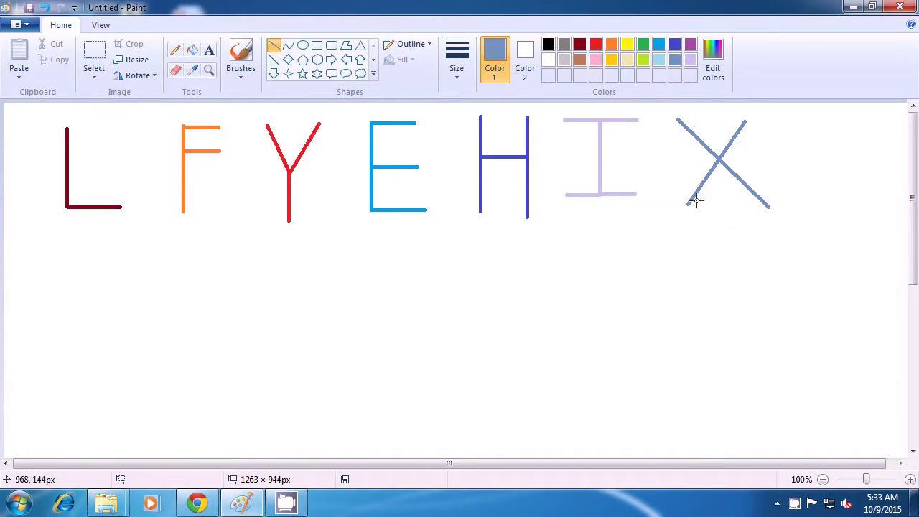
# Draw a lime capital W below the L, with its right outer stroke spanning about 17 × 100 px
pyautogui.click(643, 60)
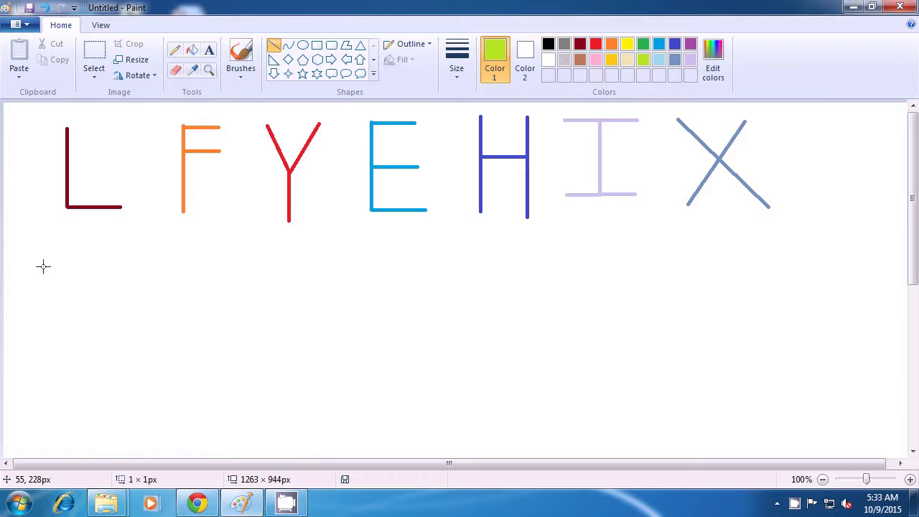
pyautogui.moveTo(43, 266); pyautogui.dragTo(59, 330)
pyautogui.click(78, 330)
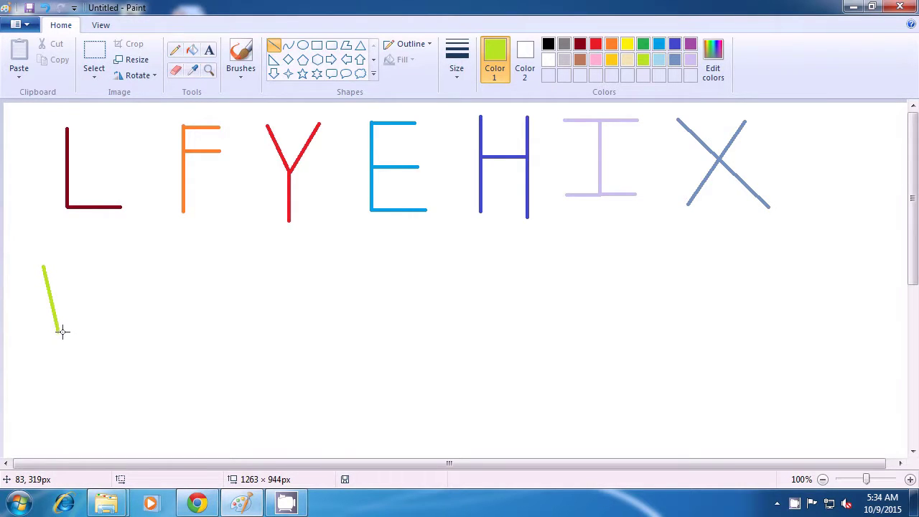
pyautogui.moveTo(60, 331)
pyautogui.mouseDown()
pyautogui.moveTo(79, 308)
pyautogui.moveTo(95, 333)
pyautogui.mouseUp()
pyautogui.click(102, 333)
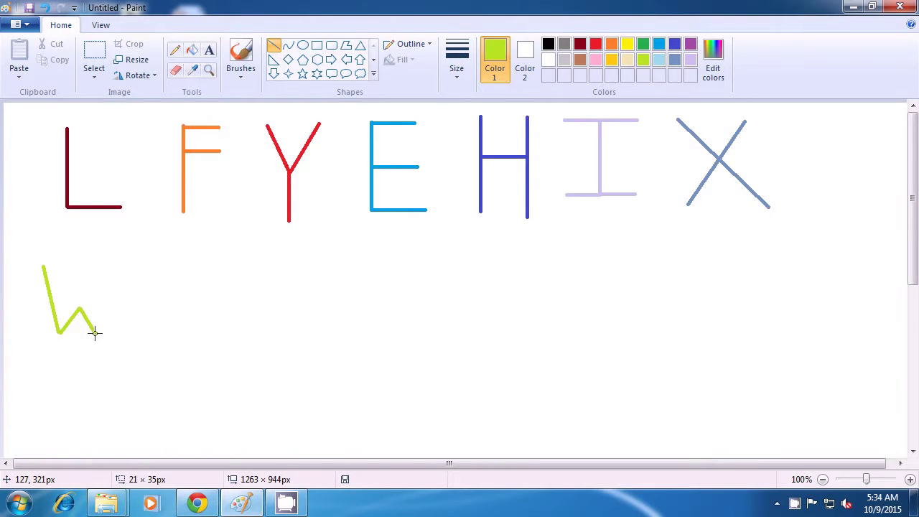
pyautogui.click(130, 343)
pyautogui.moveTo(95, 333); pyautogui.dragTo(107, 260)
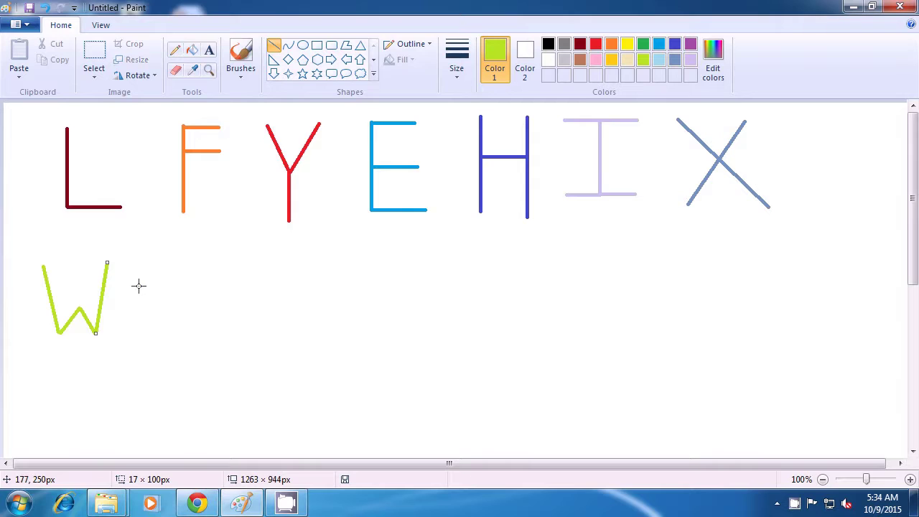
pyautogui.click(156, 289)
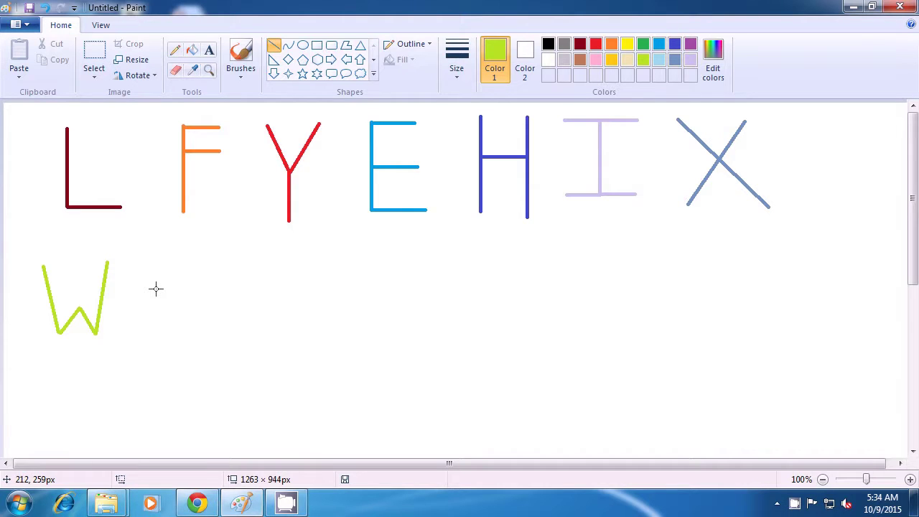
# Draw a rose capital A beside the W from two slanted legs and a crossbar about 44 px wide
pyautogui.click(596, 59)
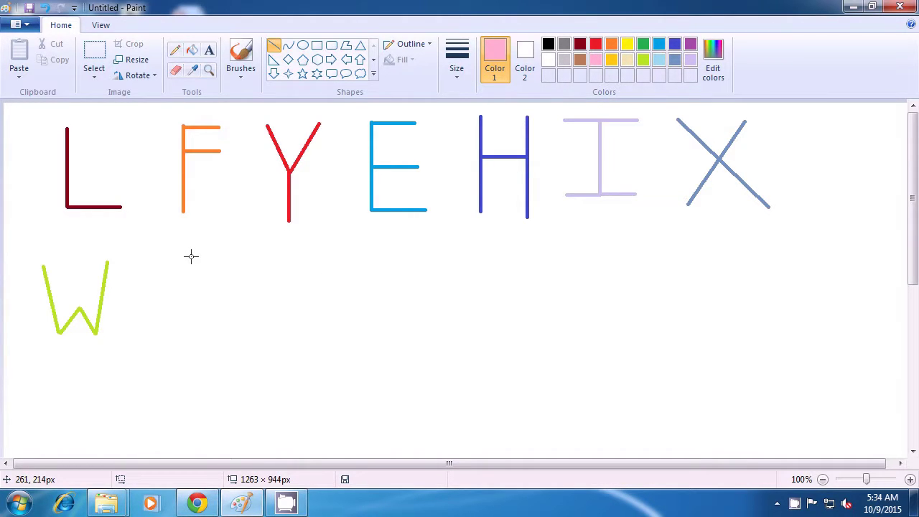
pyautogui.moveTo(190, 256)
pyautogui.mouseDown()
pyautogui.moveTo(164, 301)
pyautogui.moveTo(163, 326)
pyautogui.mouseUp()
pyautogui.click(189, 325)
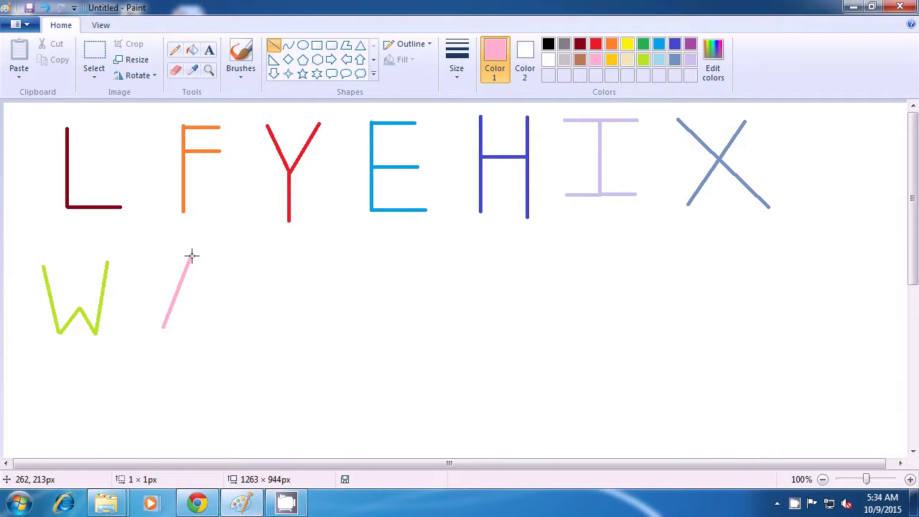
pyautogui.moveTo(191, 256); pyautogui.dragTo(219, 319)
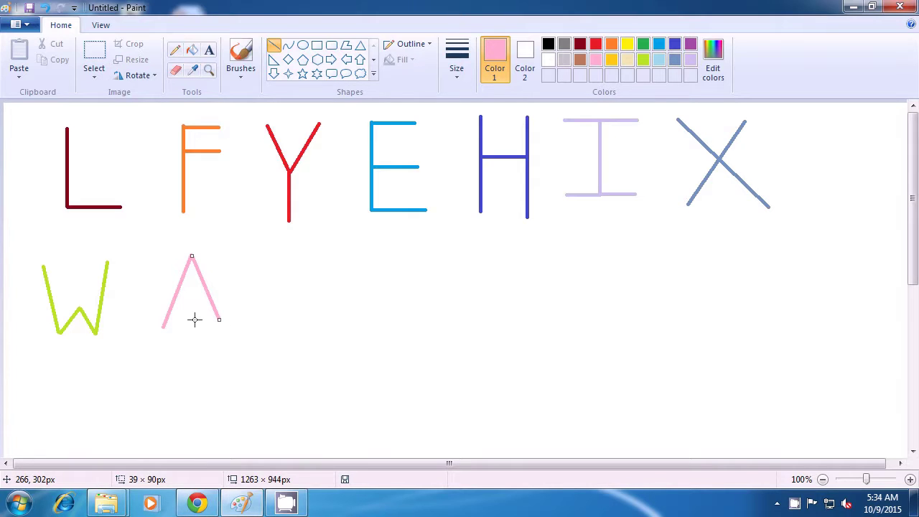
pyautogui.moveTo(218, 319); pyautogui.dragTo(220, 324)
pyautogui.click(193, 340)
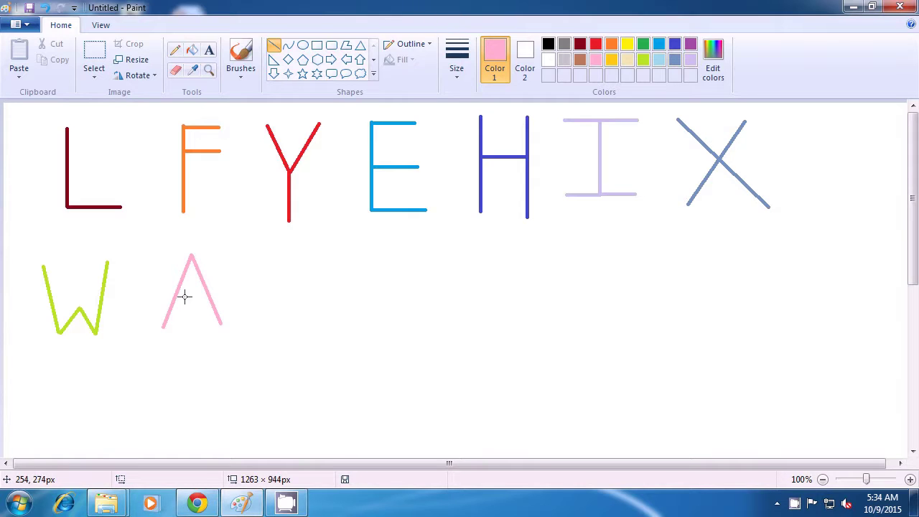
pyautogui.moveTo(177, 293); pyautogui.dragTo(207, 291)
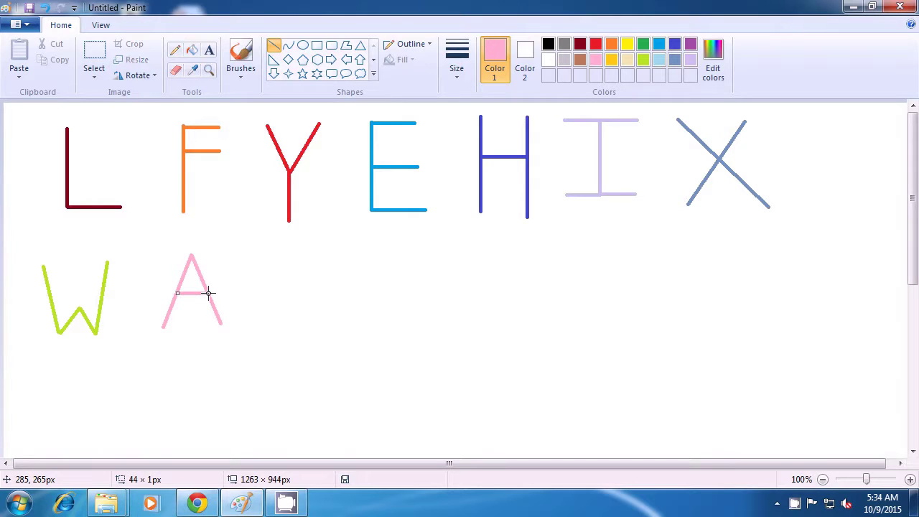
pyautogui.click(305, 307)
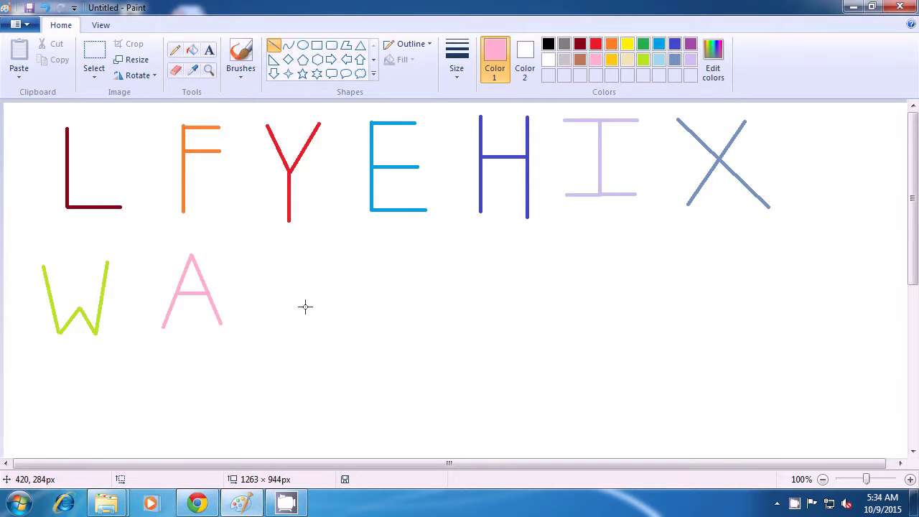
# Draw an orange capital T beside the A, with a stem about 99 px tall and a top bar about 88 px wide
pyautogui.click(580, 45)
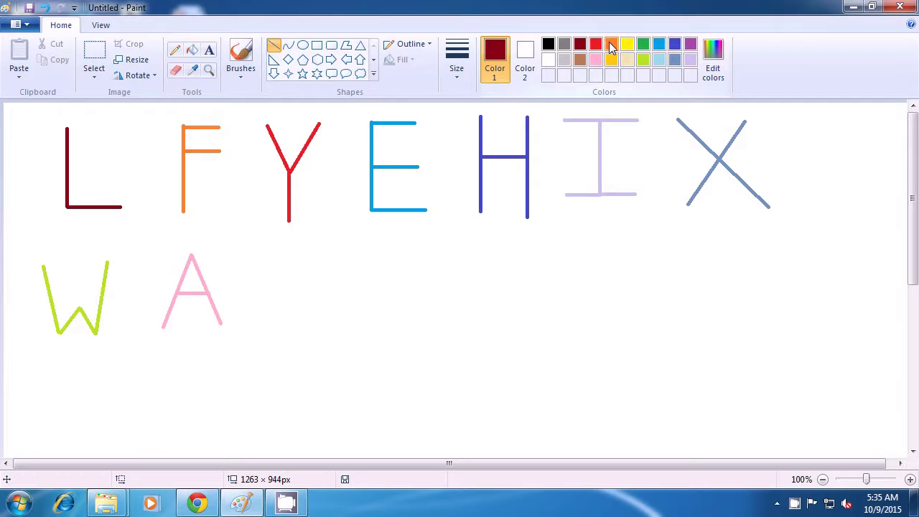
pyautogui.click(610, 46)
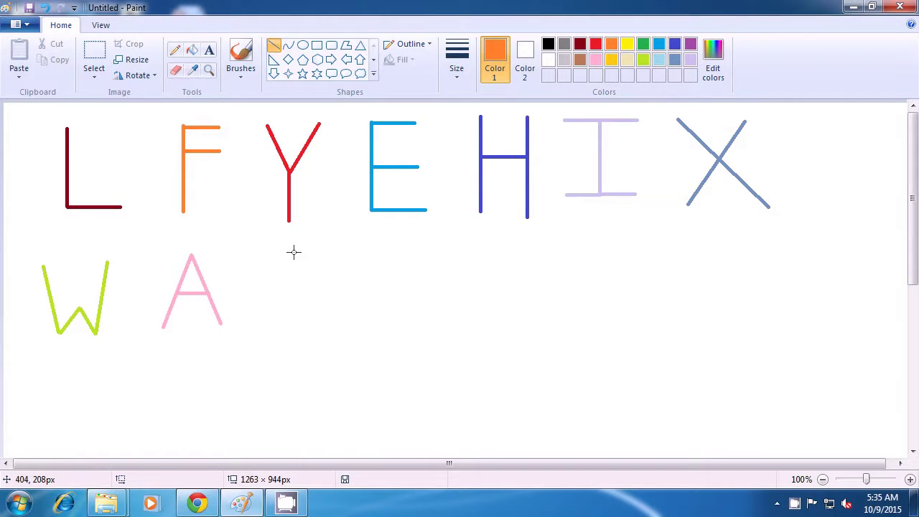
pyautogui.moveTo(293, 250); pyautogui.dragTo(293, 319)
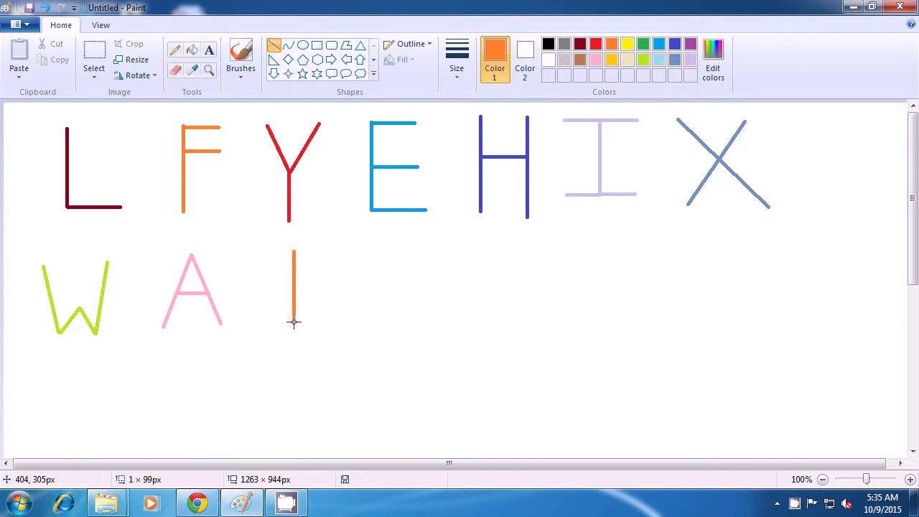
pyautogui.click(353, 318)
pyautogui.hotkey('ctrl', 'z')
pyautogui.moveTo(261, 254); pyautogui.dragTo(322, 248)
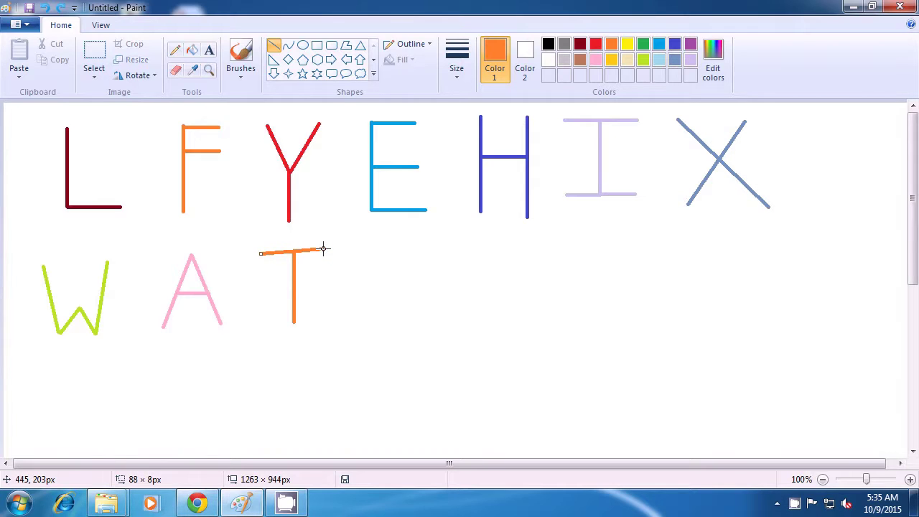
pyautogui.click(366, 290)
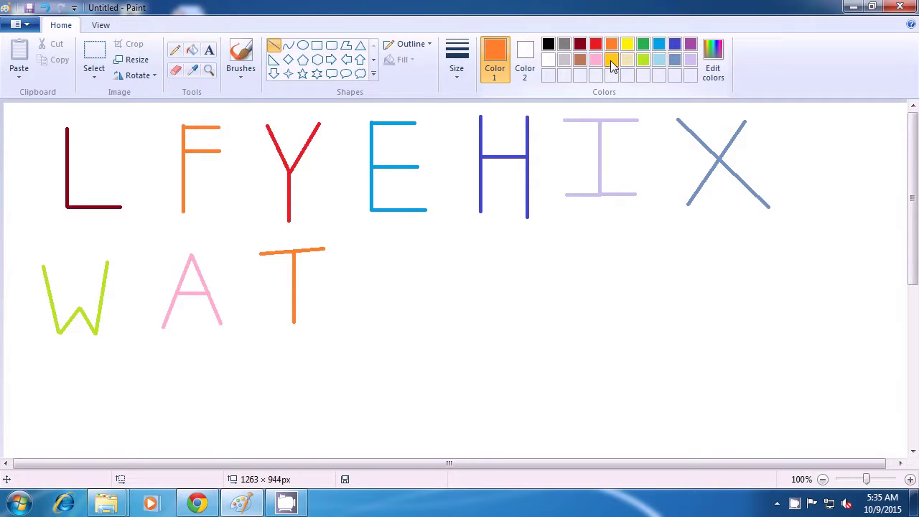
# Draw a gold capital N beside the T from two vertical stems joined by a diagonal spanning about 65 × 116 px
pyautogui.click(611, 60)
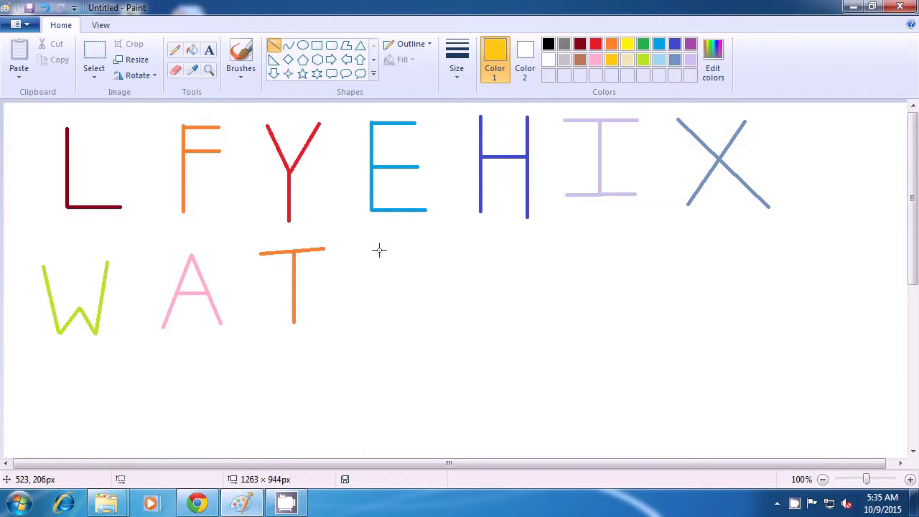
pyautogui.moveTo(379, 250); pyautogui.dragTo(379, 341)
pyautogui.moveTo(379, 250); pyautogui.dragTo(425, 335)
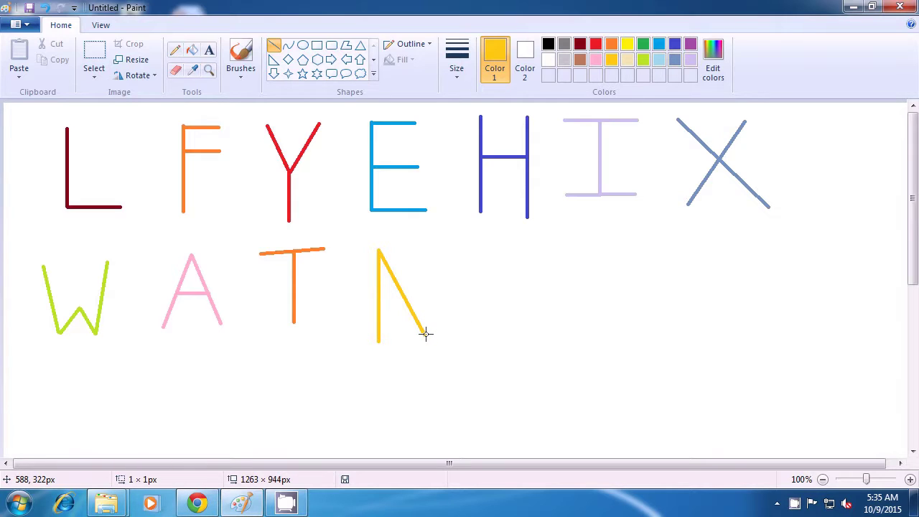
pyautogui.moveTo(425, 335); pyautogui.dragTo(425, 249)
pyautogui.click(536, 280)
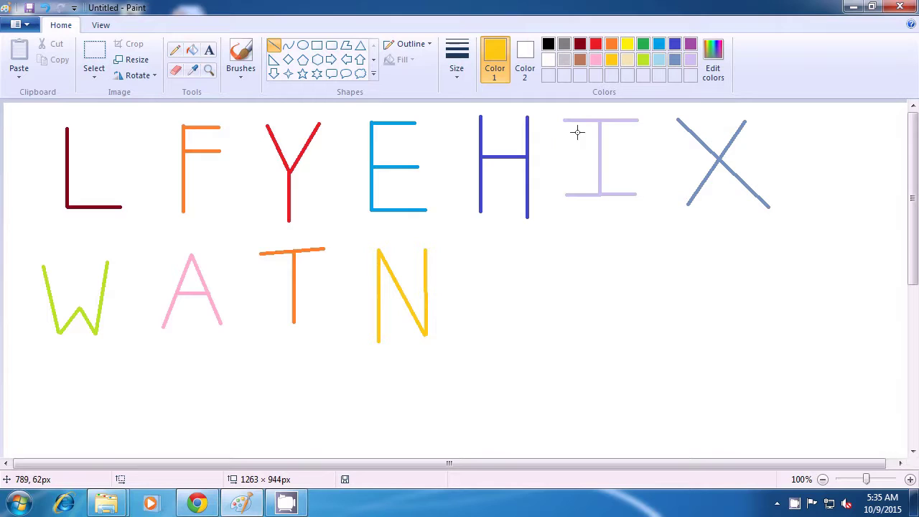
# Draw a green capital V beside the N, with its left stroke spanning about 42 × 109 px
pyautogui.click(642, 48)
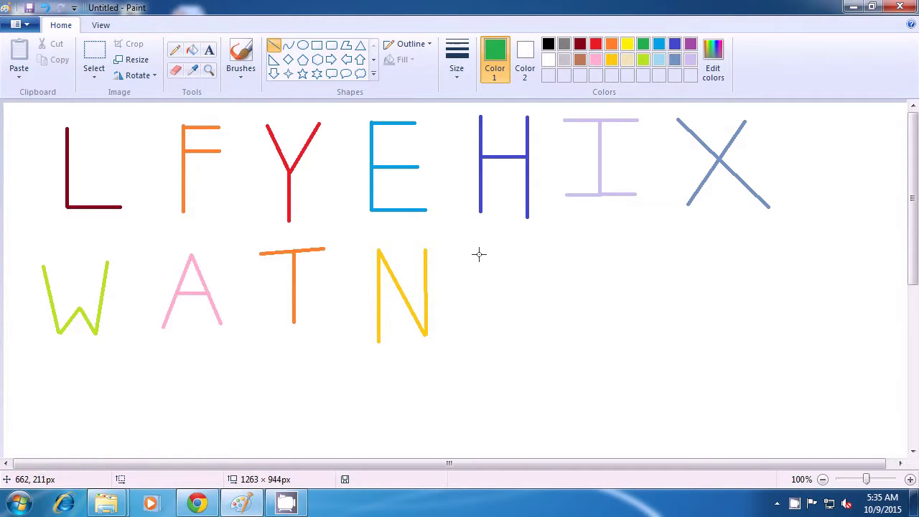
pyautogui.moveTo(477, 253); pyautogui.dragTo(506, 330)
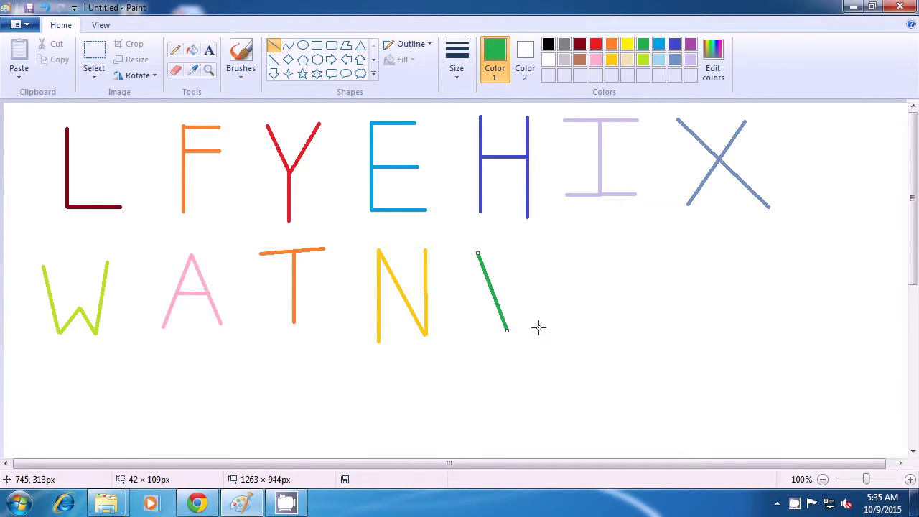
pyautogui.click(538, 326)
pyautogui.hotkey('ctrl', 'z')
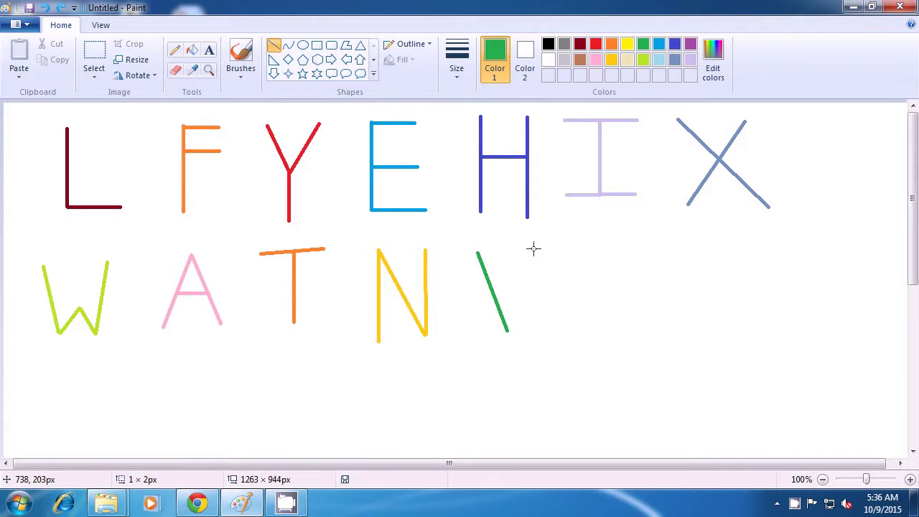
pyautogui.moveTo(533, 249); pyautogui.dragTo(509, 331)
pyautogui.click(557, 329)
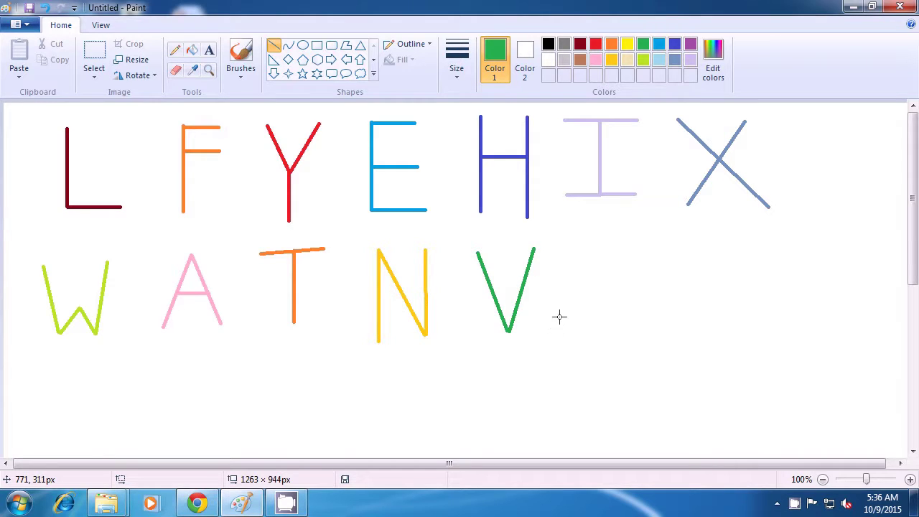
# Draw a dark red capital Z beside the V, with a bottom bar about 117 px wide
pyautogui.click(580, 45)
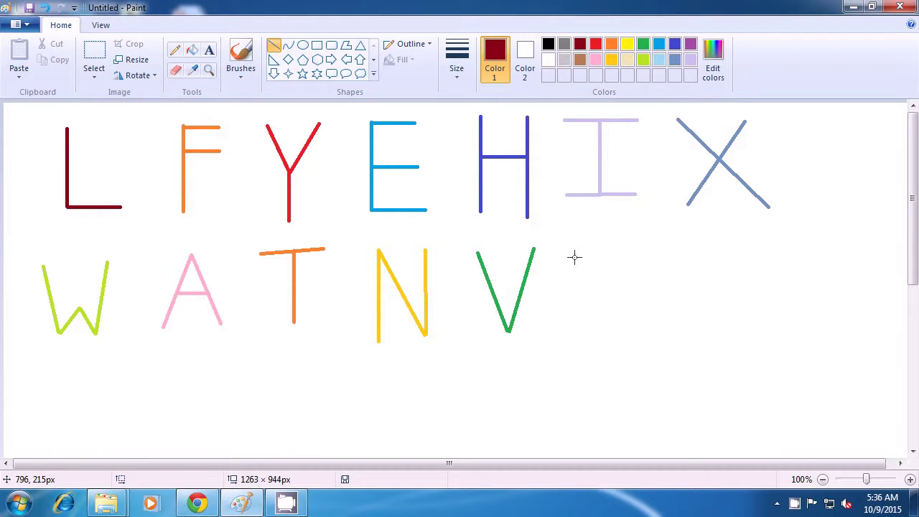
pyautogui.moveTo(569, 257); pyautogui.dragTo(648, 256)
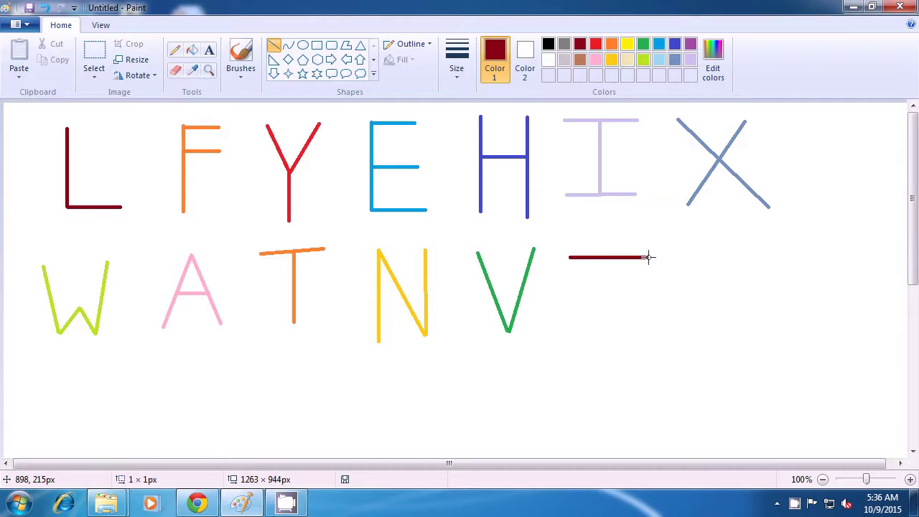
pyautogui.moveTo(648, 256); pyautogui.dragTo(577, 318)
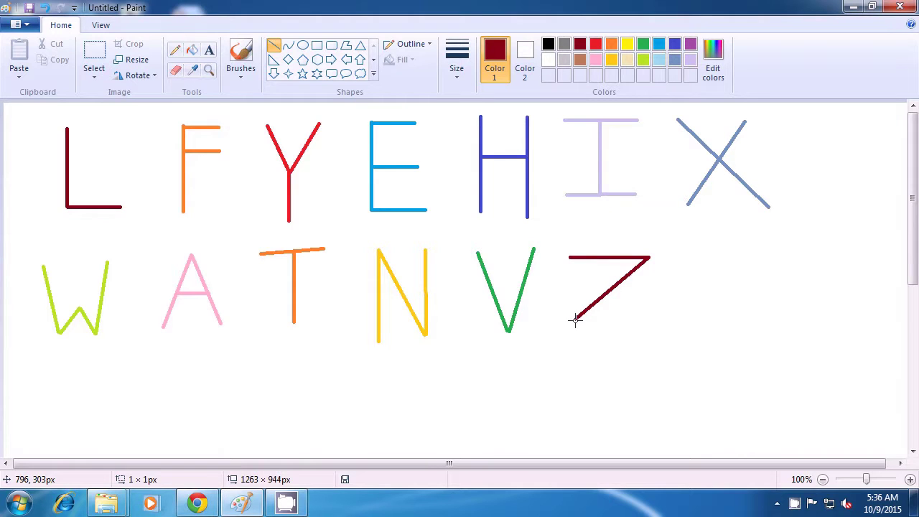
pyautogui.moveTo(575, 319)
pyautogui.mouseDown()
pyautogui.moveTo(628, 311)
pyautogui.moveTo(658, 320)
pyautogui.mouseUp()
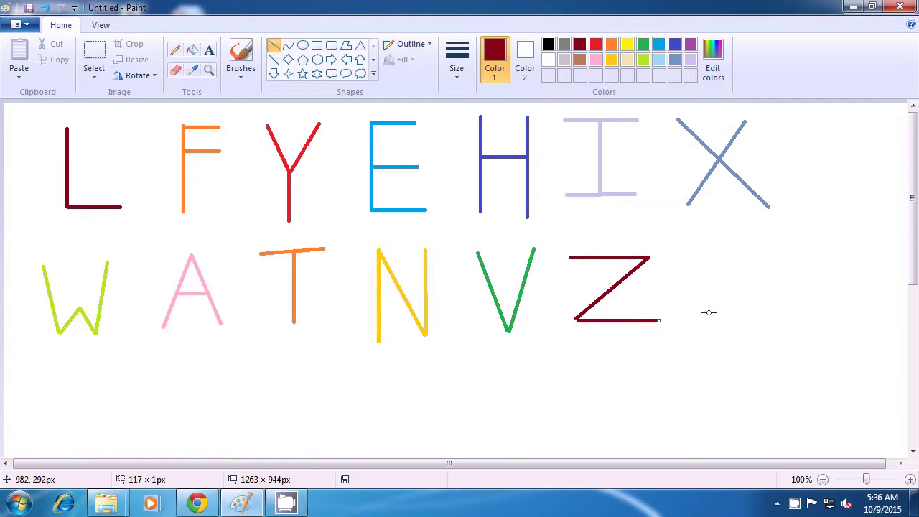
pyautogui.click(709, 311)
# Draw an indigo capital K beside the Z, with an upper arm spanning about 70 × 90 px and a lower arm about 103 × 60 px
pyautogui.click(674, 45)
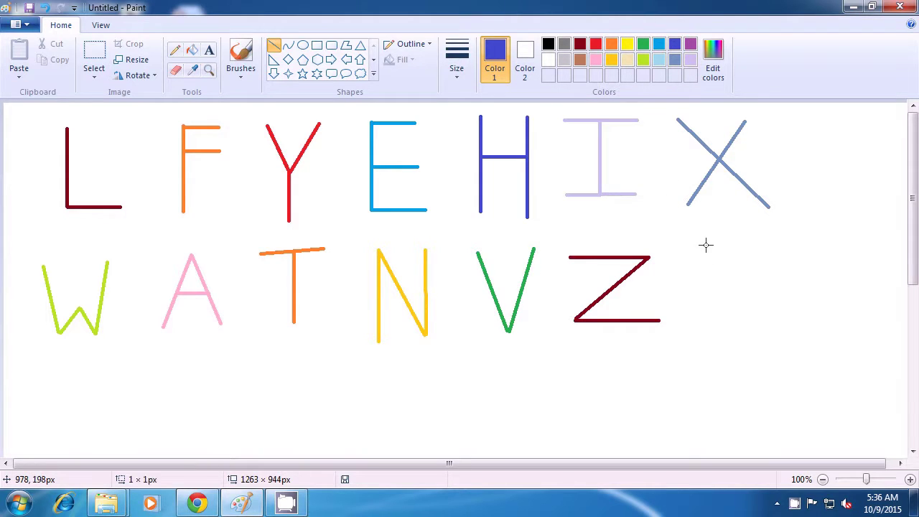
pyautogui.moveTo(706, 245)
pyautogui.mouseDown()
pyautogui.moveTo(714, 350)
pyautogui.moveTo(705, 356)
pyautogui.mouseUp()
pyautogui.click(752, 323)
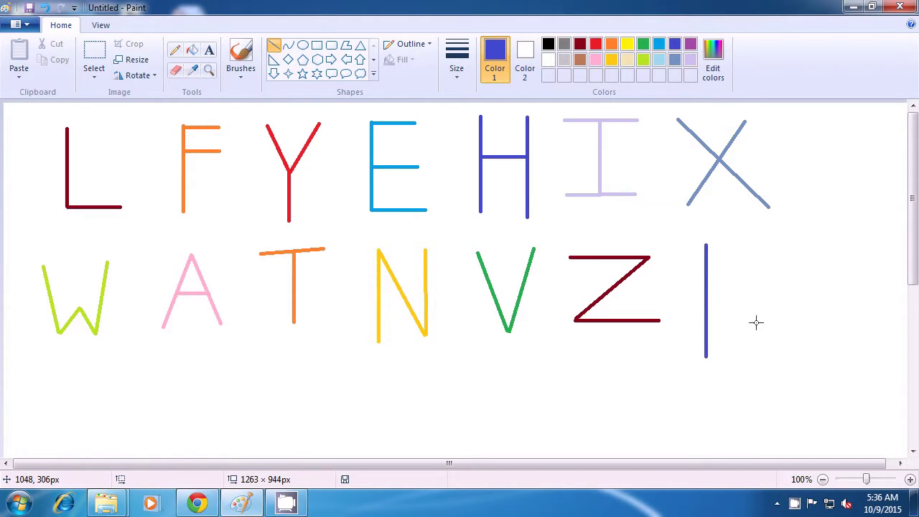
pyautogui.moveTo(758, 242); pyautogui.dragTo(709, 306)
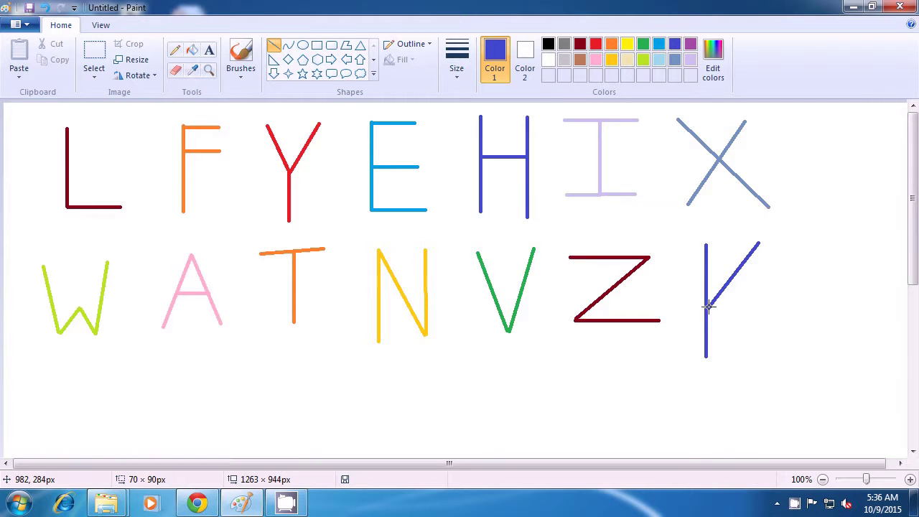
pyautogui.click(802, 335)
pyautogui.moveTo(708, 308); pyautogui.dragTo(781, 351)
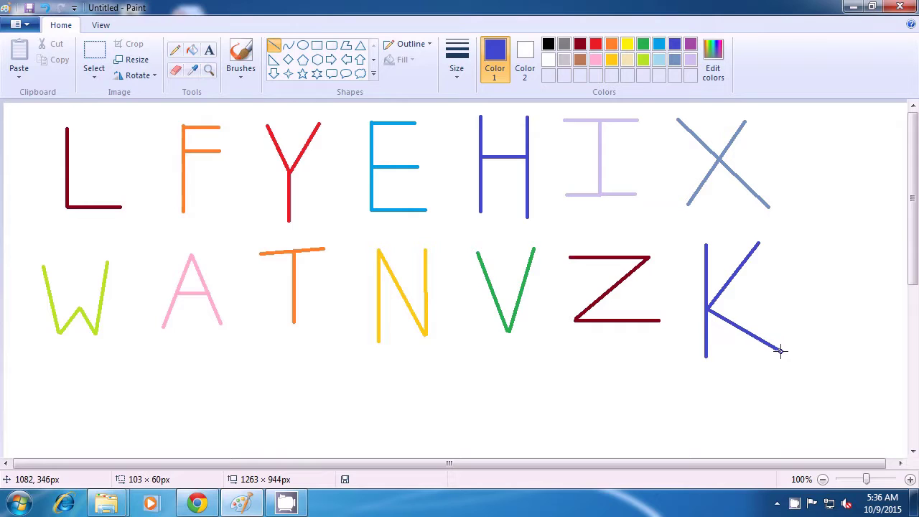
pyautogui.click(823, 346)
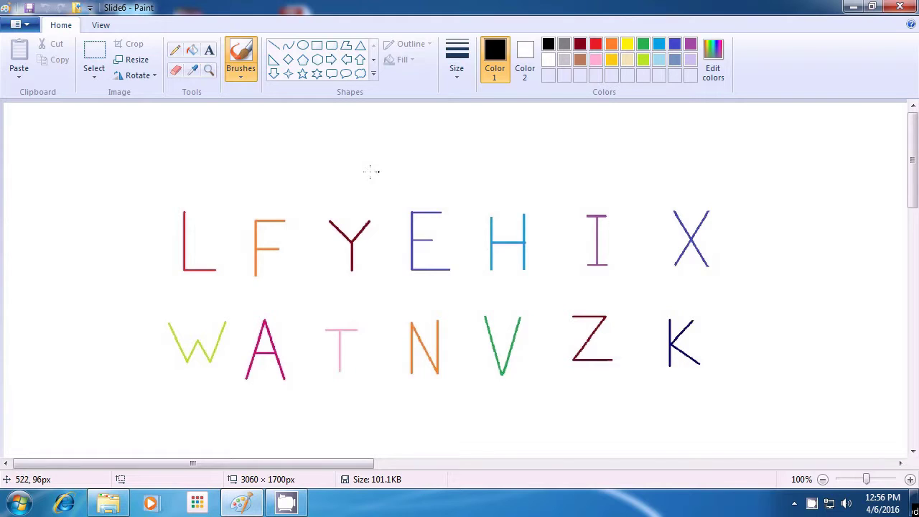
# Select the entire Slide6 picture and delete all its letters to clear the canvas
pyautogui.click(91, 80)
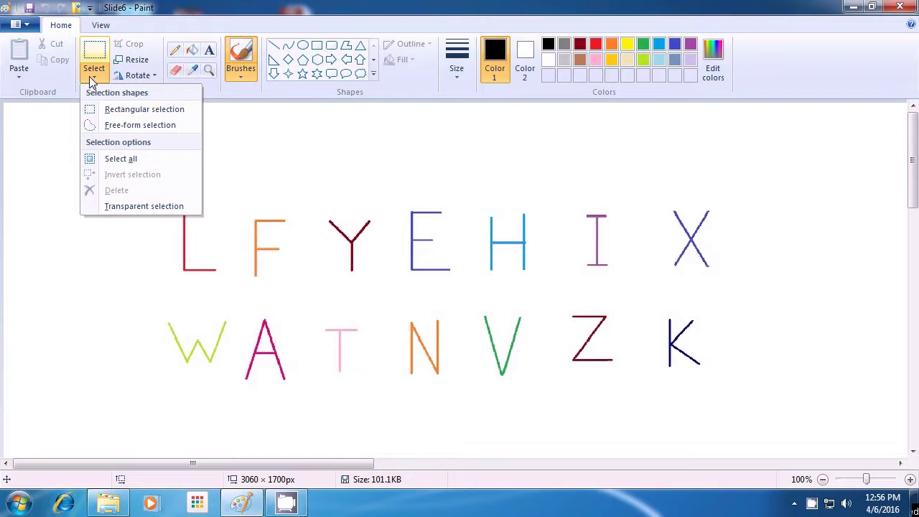
pyautogui.click(106, 159)
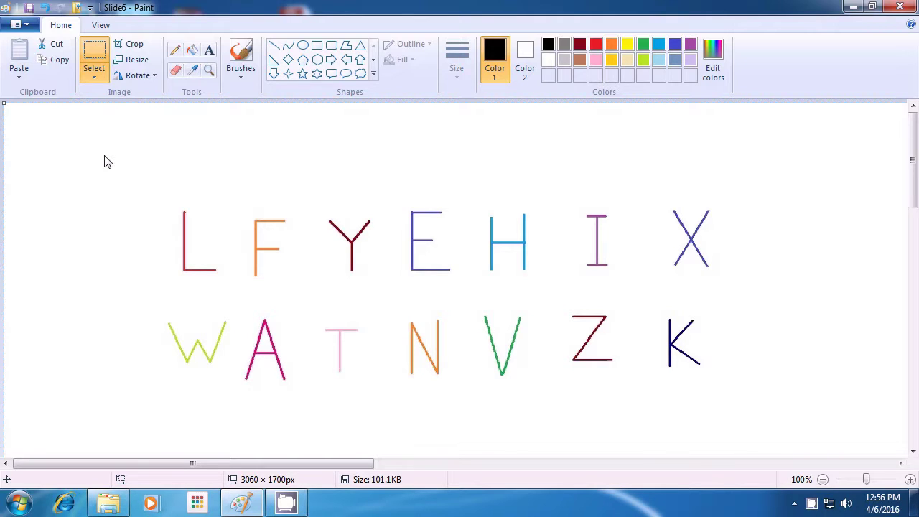
pyautogui.press('Delete')
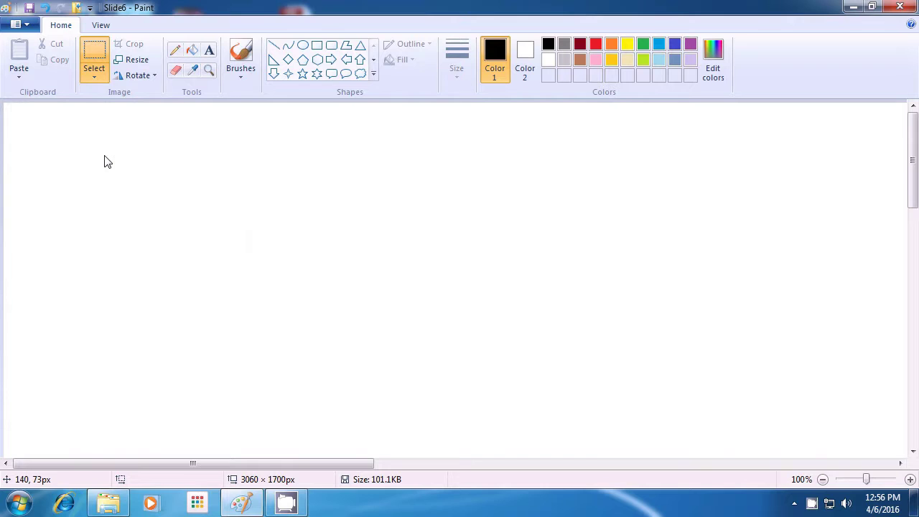
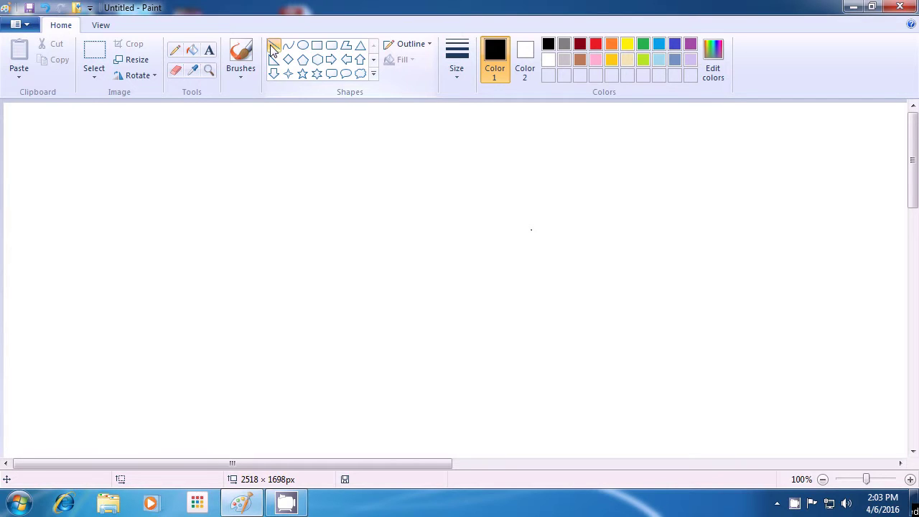
# Draw a black triangular roof with the Line tool, with slopes spanning about 131 × 110 px and 111 × 103 px and a base about 242 px wide
pyautogui.click(273, 48)
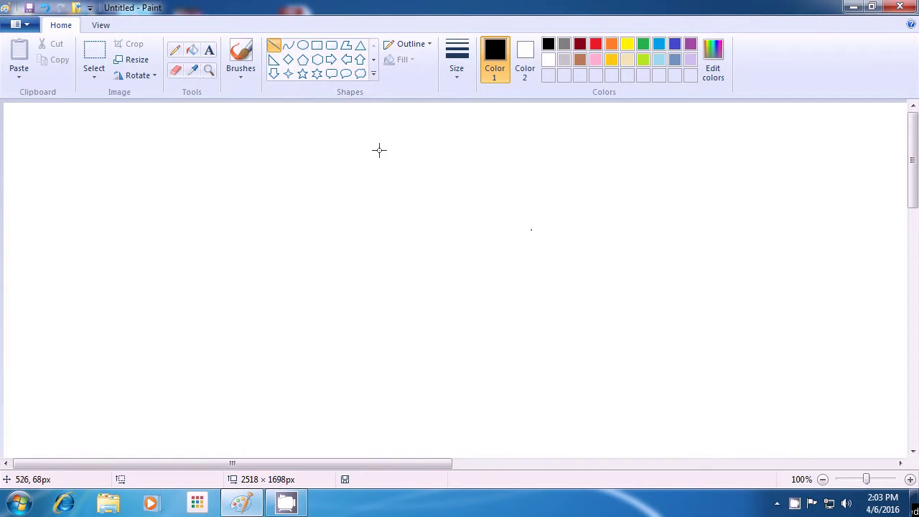
pyautogui.moveTo(388, 151); pyautogui.dragTo(295, 230)
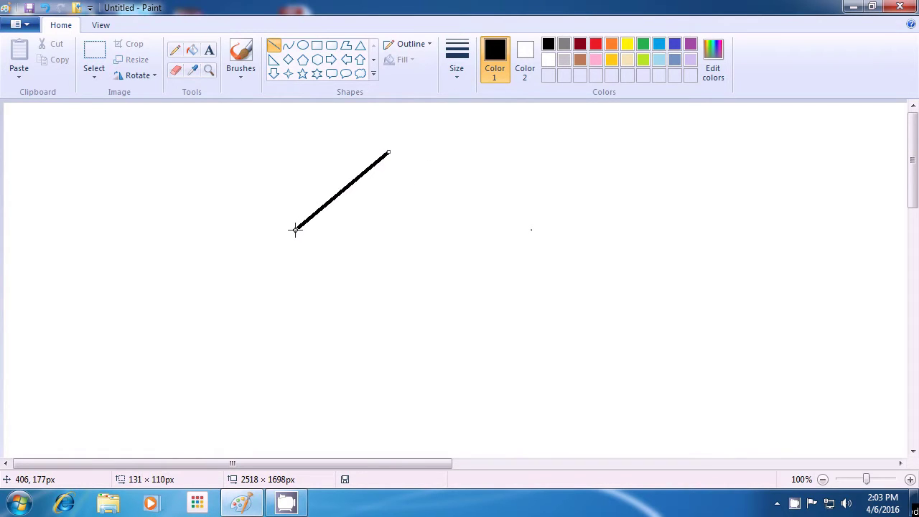
pyautogui.click(343, 220)
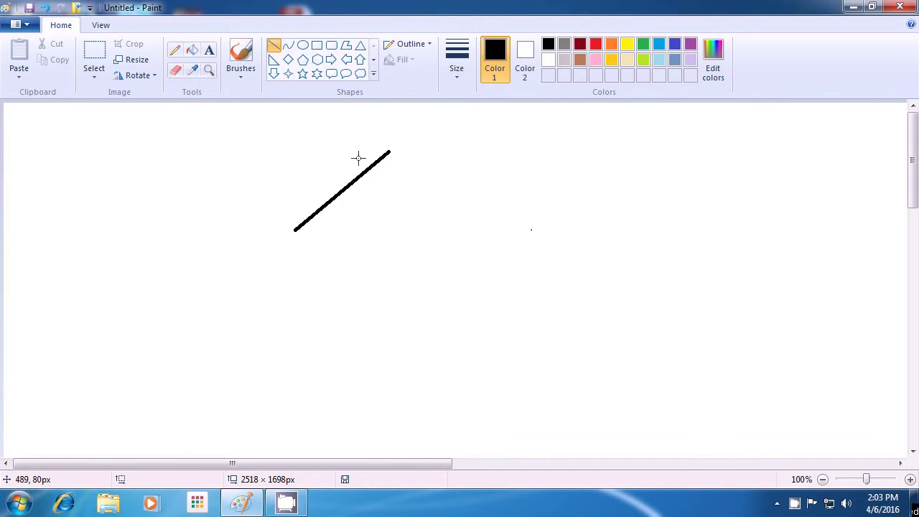
pyautogui.moveTo(387, 153); pyautogui.dragTo(467, 227)
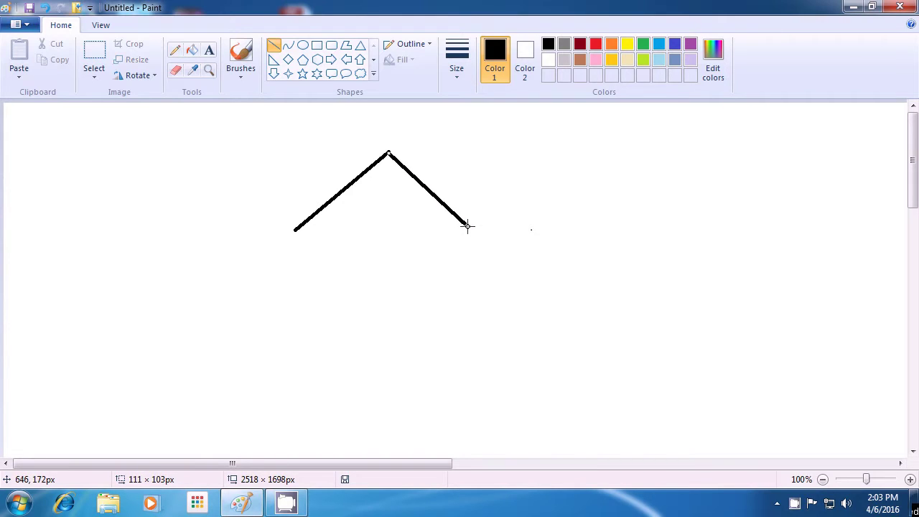
pyautogui.click(539, 219)
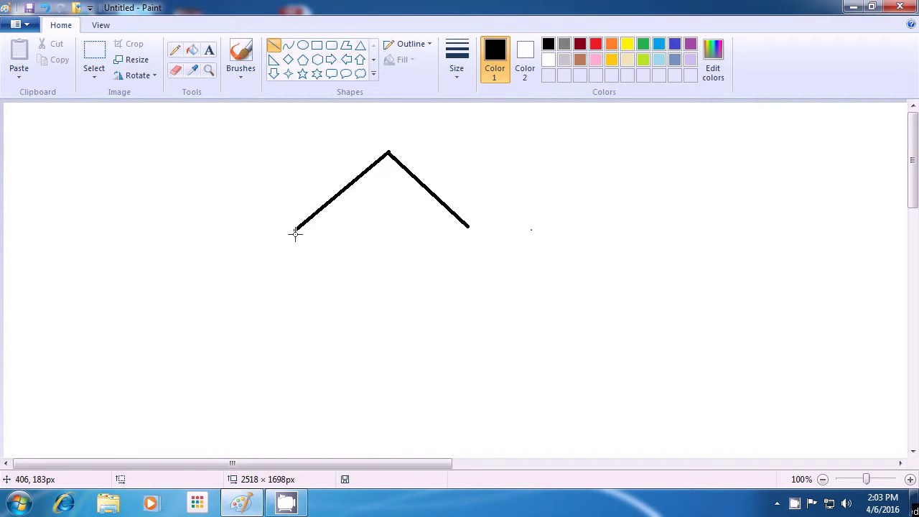
pyautogui.moveTo(295, 230); pyautogui.dragTo(469, 227)
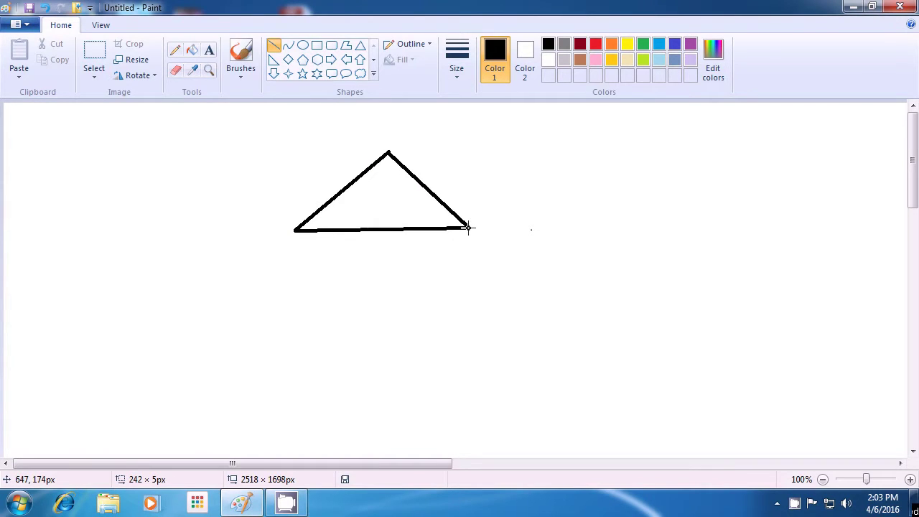
pyautogui.click(522, 221)
# Draw the house's two vertical walls and its floor with straight black lines below the roof, matching the width of the roof's base
pyautogui.moveTo(296, 230); pyautogui.dragTo(296, 371)
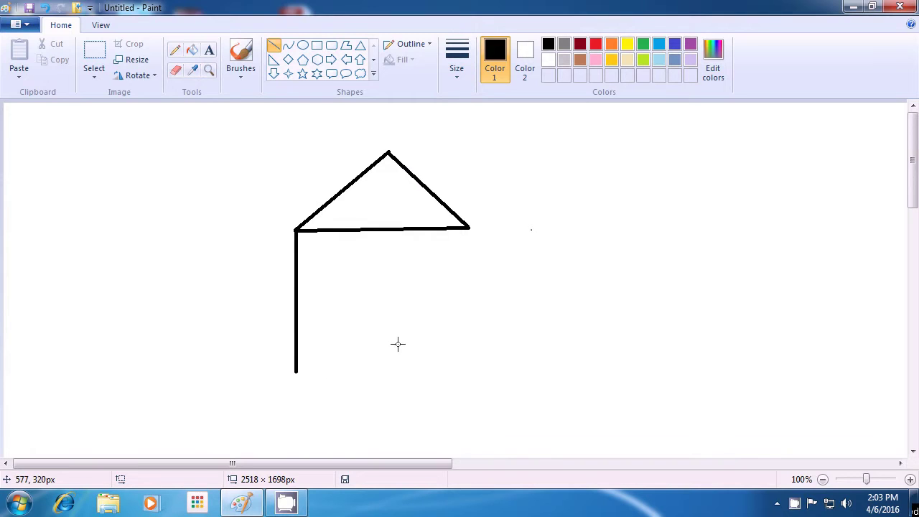
pyautogui.moveTo(296, 371); pyautogui.dragTo(470, 372)
pyautogui.click(505, 344)
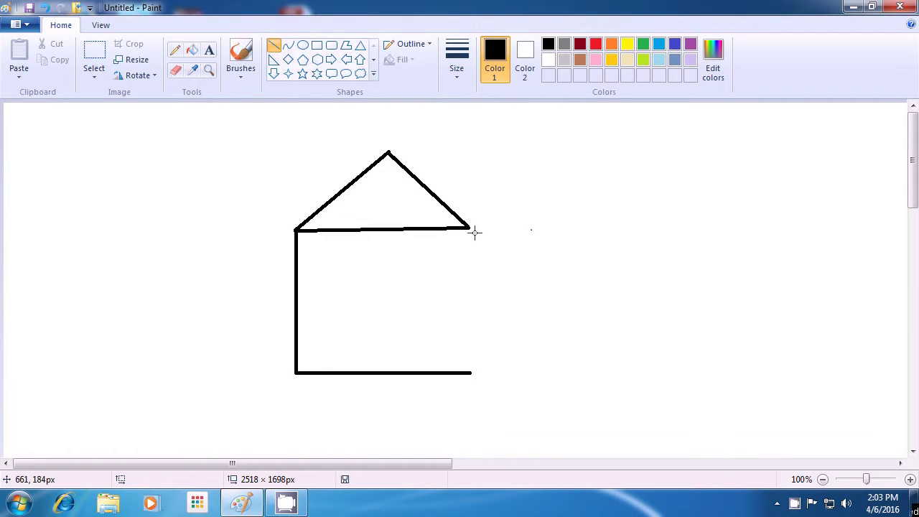
pyautogui.moveTo(467, 228); pyautogui.dragTo(470, 370)
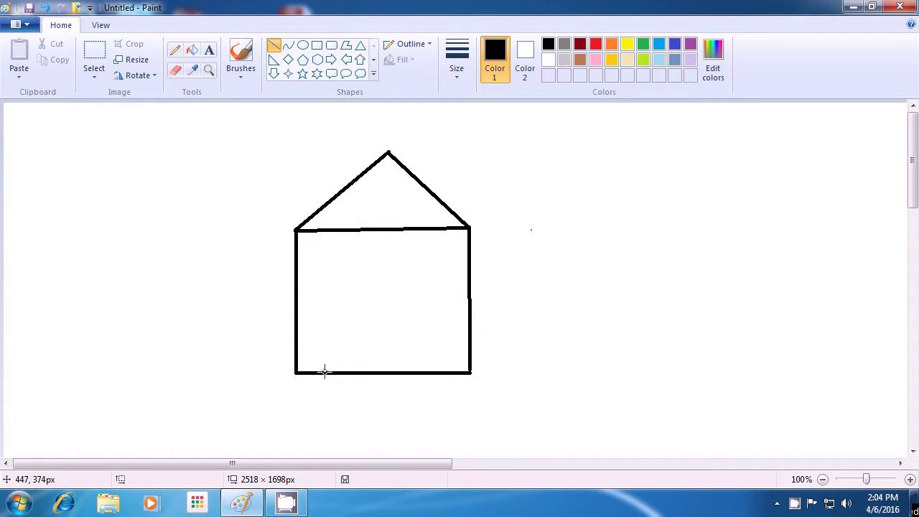
# Draw a rectangular door about 81 px tall with straight lines, standing on the floor near the house's left wall
pyautogui.moveTo(329, 371); pyautogui.dragTo(328, 313)
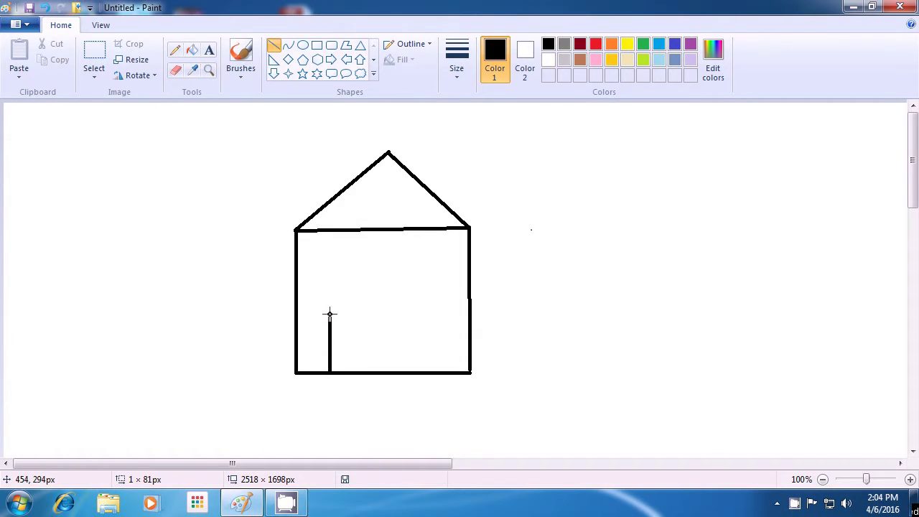
pyautogui.click(346, 316)
pyautogui.moveTo(329, 314)
pyautogui.mouseDown()
pyautogui.moveTo(367, 313)
pyautogui.moveTo(367, 373)
pyautogui.mouseUp()
pyautogui.click(387, 314)
pyautogui.click(390, 355)
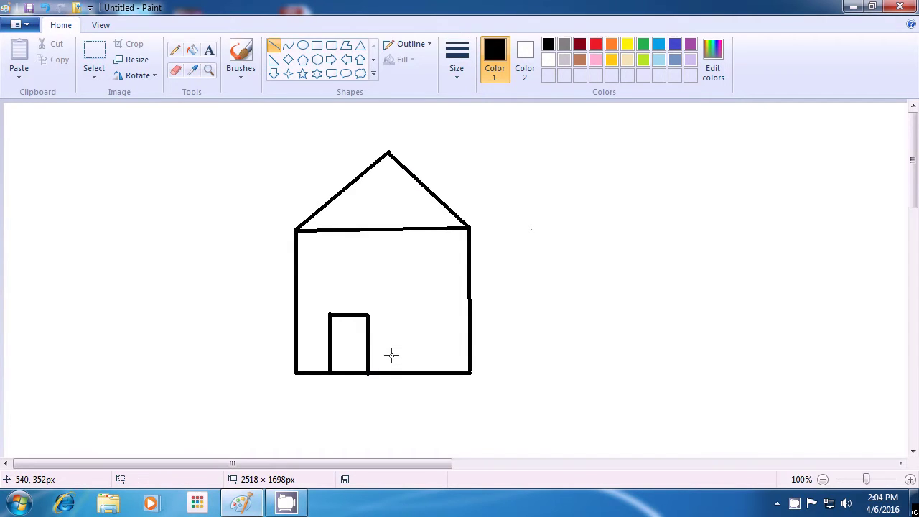
# Draw a small square from straight lines inside the door, with a bottom edge about 15 px wide, undoing and redrawing misplaced strokes
pyautogui.moveTo(336, 348)
pyautogui.mouseDown()
pyautogui.moveTo(336, 335)
pyautogui.moveTo(346, 348)
pyautogui.mouseUp()
pyautogui.click(351, 334)
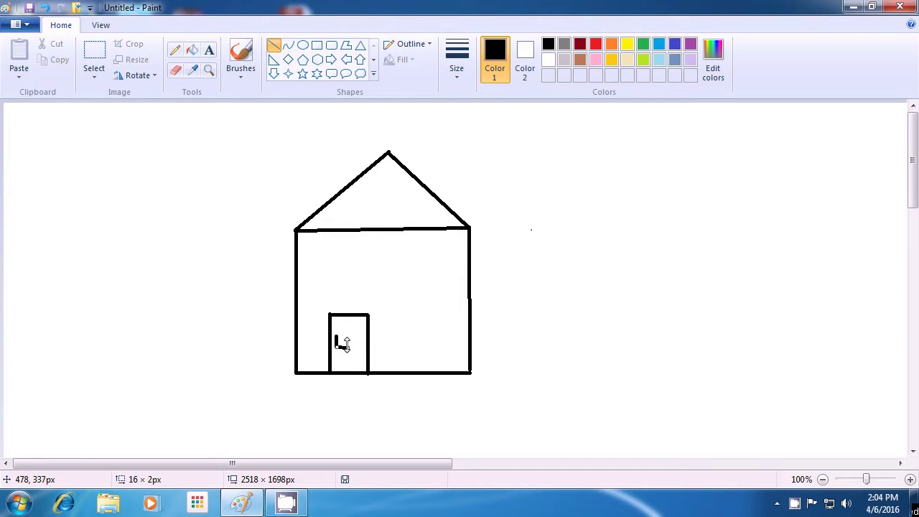
pyautogui.hotkey('ctrl', 'z')
pyautogui.moveTo(336, 347); pyautogui.dragTo(345, 345)
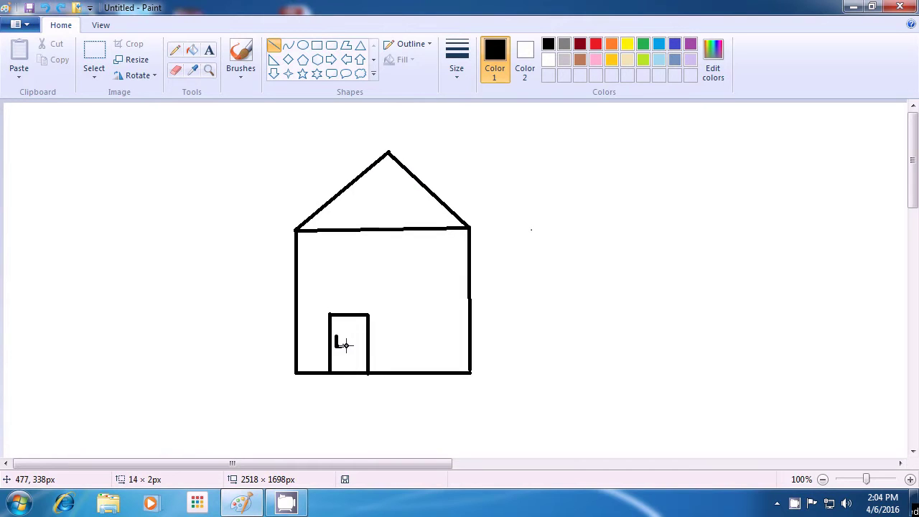
pyautogui.hotkey('ctrl', 'z')
pyautogui.moveTo(336, 345); pyautogui.dragTo(347, 346)
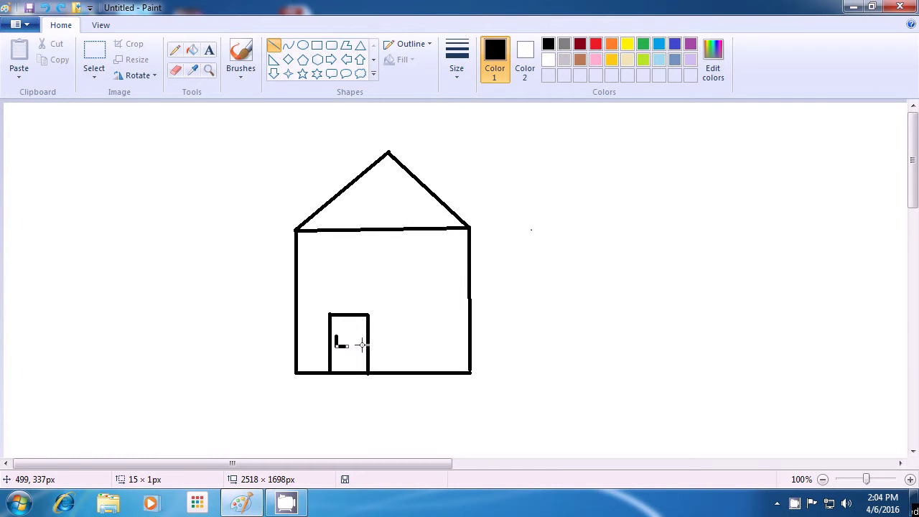
pyautogui.click(361, 345)
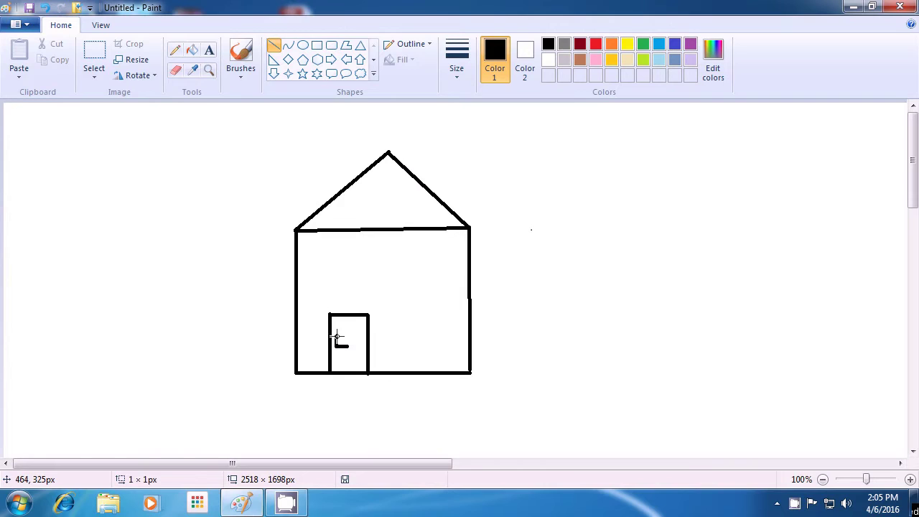
pyautogui.moveTo(337, 336); pyautogui.dragTo(356, 336)
pyautogui.hotkey('ctrl', 'z')
pyautogui.moveTo(335, 336)
pyautogui.mouseDown()
pyautogui.moveTo(359, 338)
pyautogui.moveTo(347, 335)
pyautogui.moveTo(357, 335)
pyautogui.moveTo(347, 343)
pyautogui.mouseUp()
pyautogui.click(383, 333)
pyautogui.click(381, 342)
# Fill the triangular roof with red and the house's front wall with yellow
pyautogui.click(192, 53)
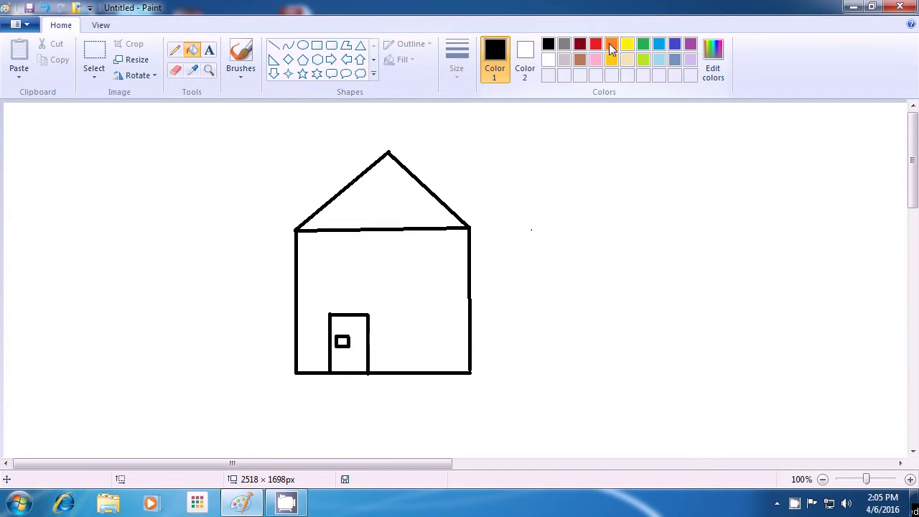
pyautogui.click(595, 45)
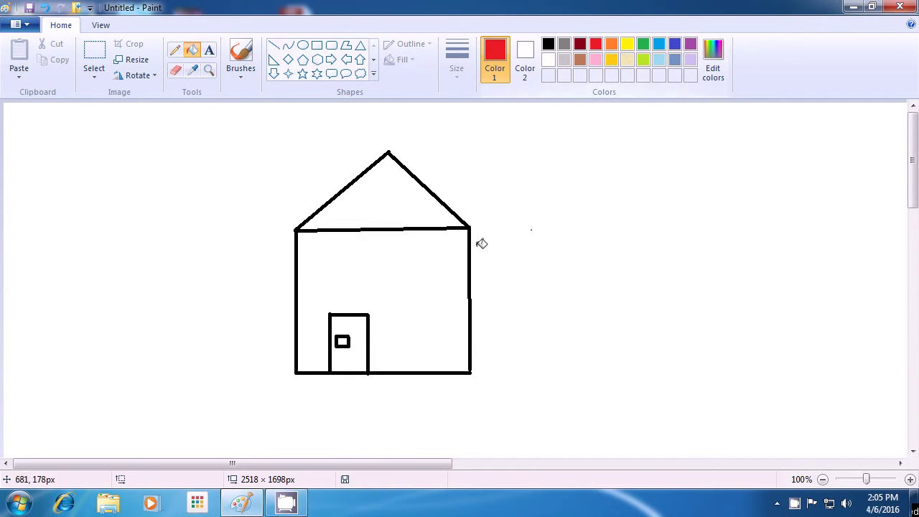
pyautogui.click(375, 198)
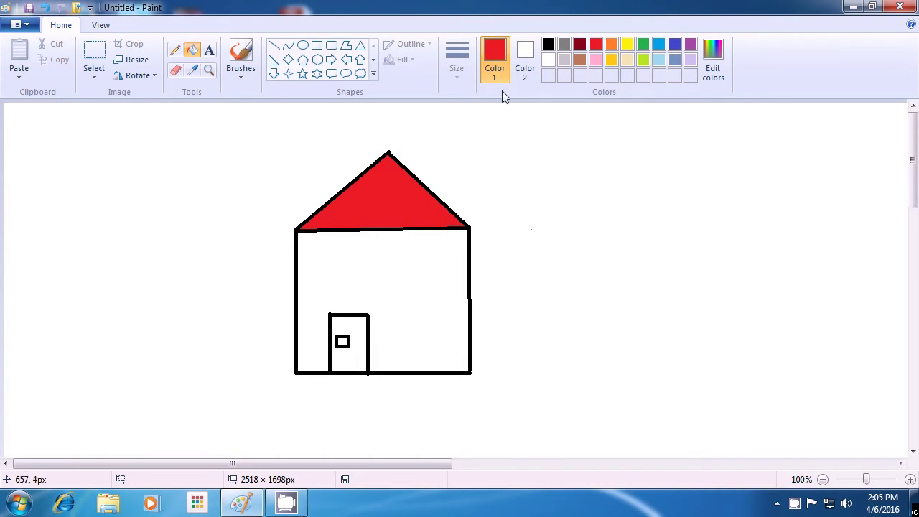
pyautogui.click(622, 42)
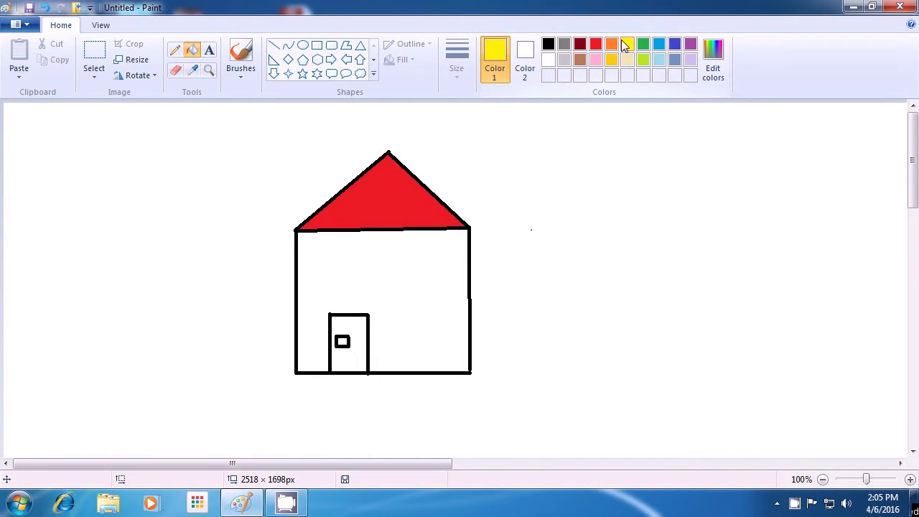
pyautogui.click(403, 283)
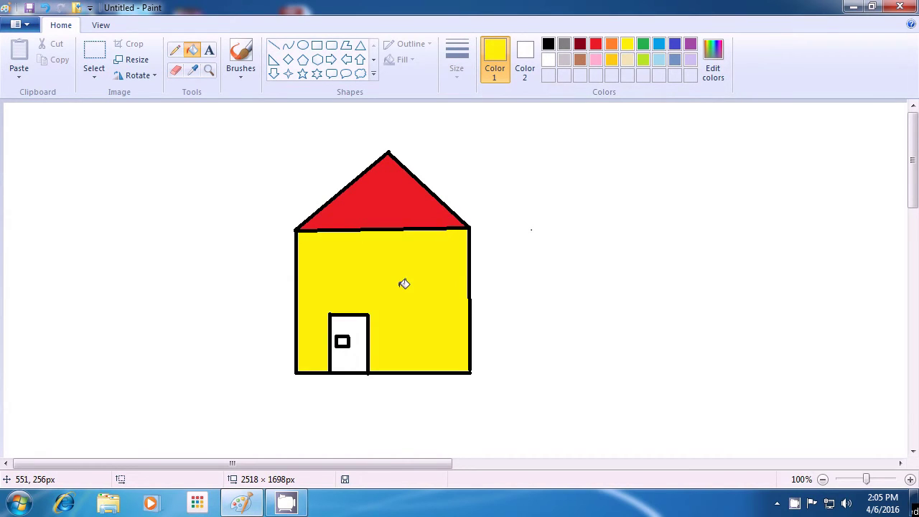
# Fill the door with brown and the small square inside it with black
pyautogui.click(579, 60)
pyautogui.click(350, 326)
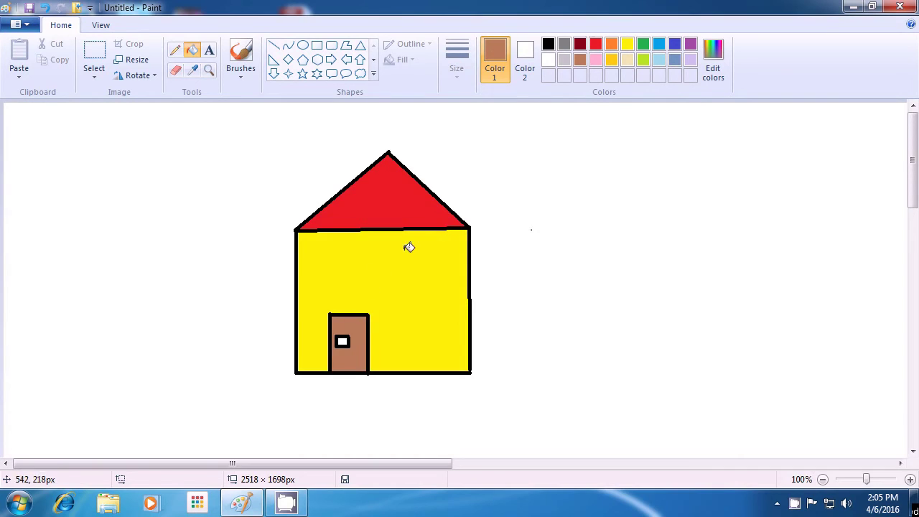
pyautogui.click(547, 43)
pyautogui.click(342, 342)
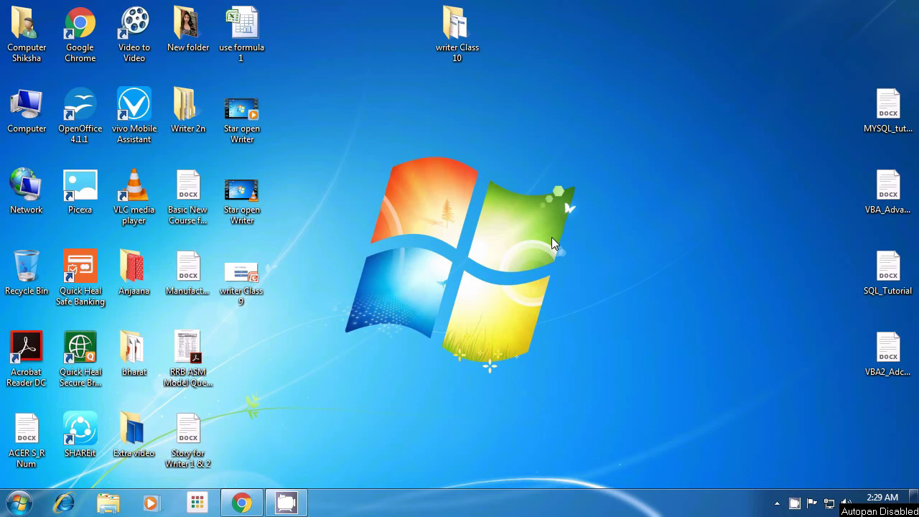
# Open the Windows Start menu from the desktop
pyautogui.click(19, 506)
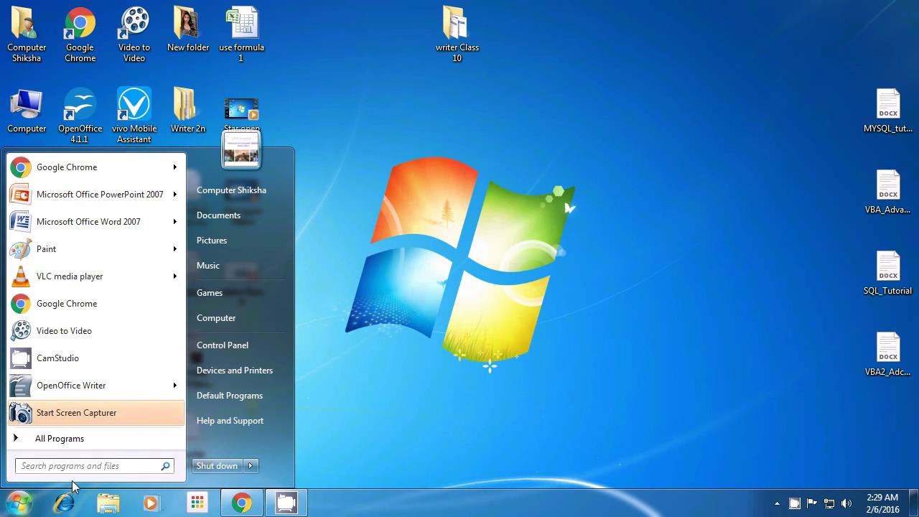